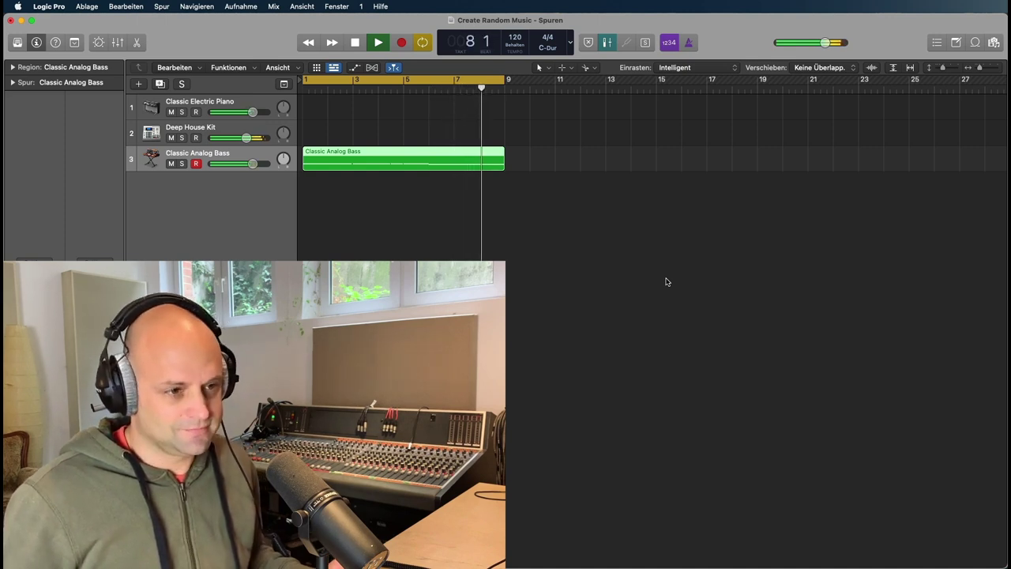
- Stop playback and select the Classic Electric Piano track
key(space)
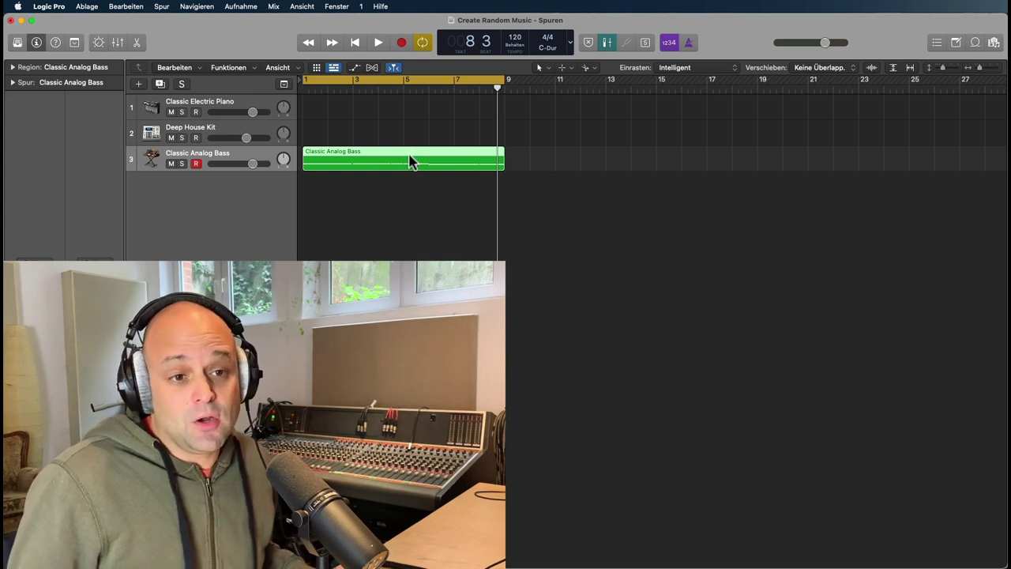
click(199, 133)
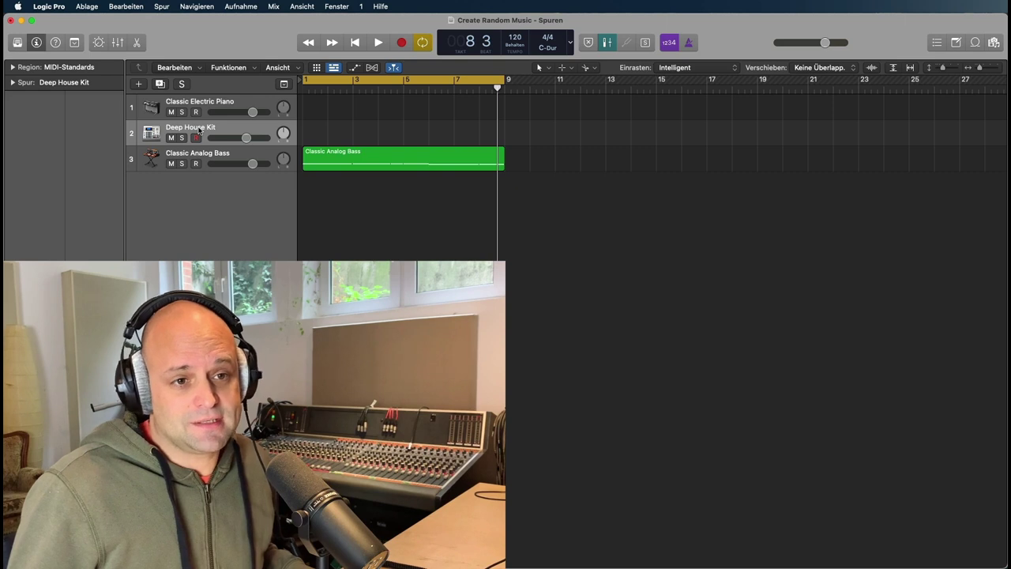
click(212, 105)
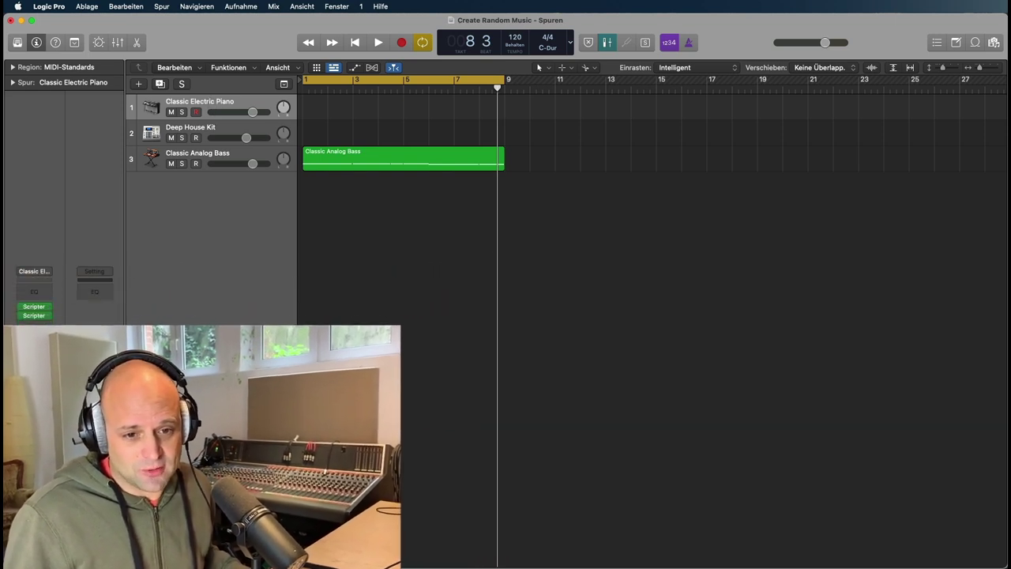
- Bypass the existing Scripters on the Classic Electric Piano channel, insert another Scripter MIDI effect and close its script editor
click(20, 315)
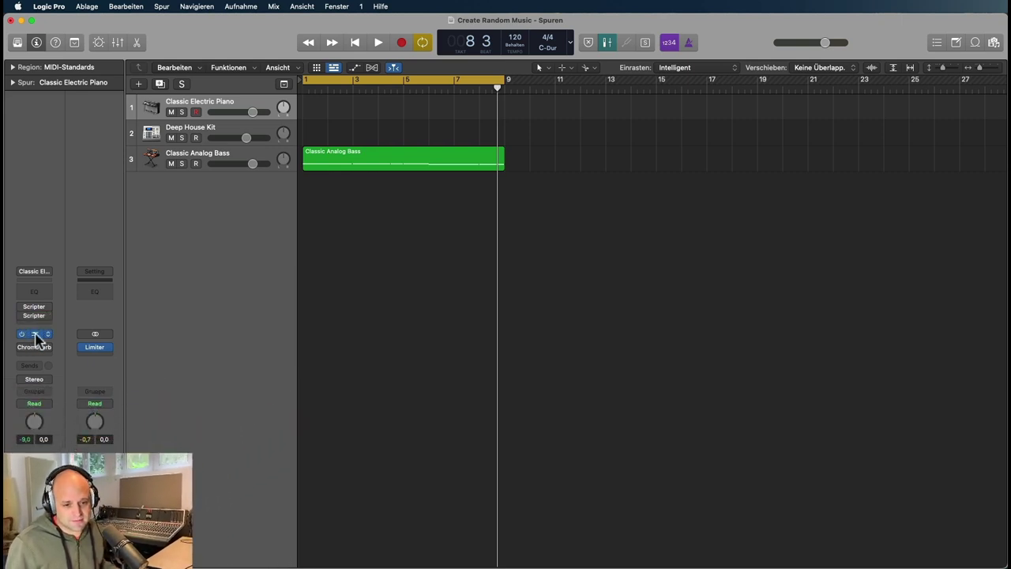
click(43, 325)
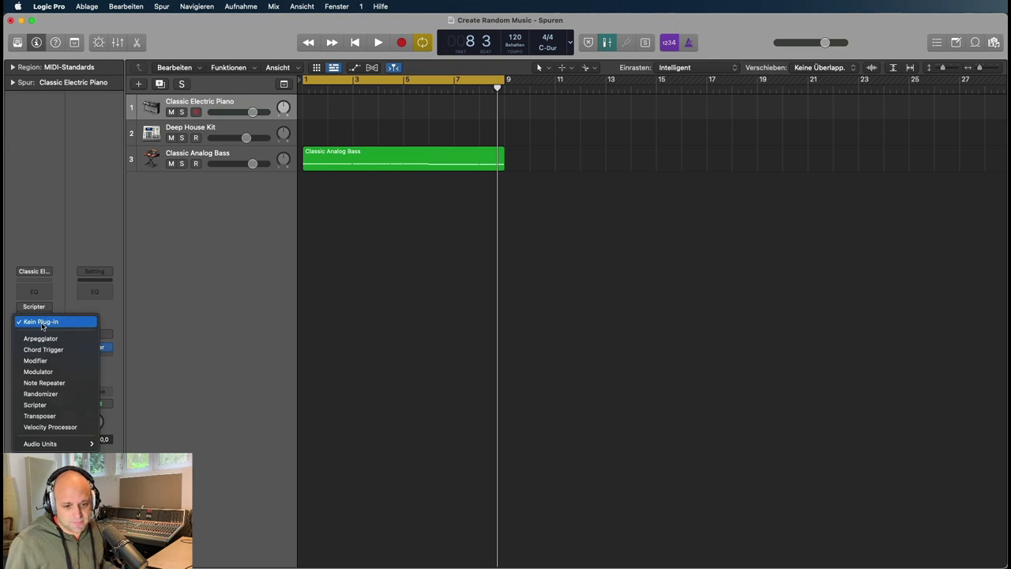
click(46, 405)
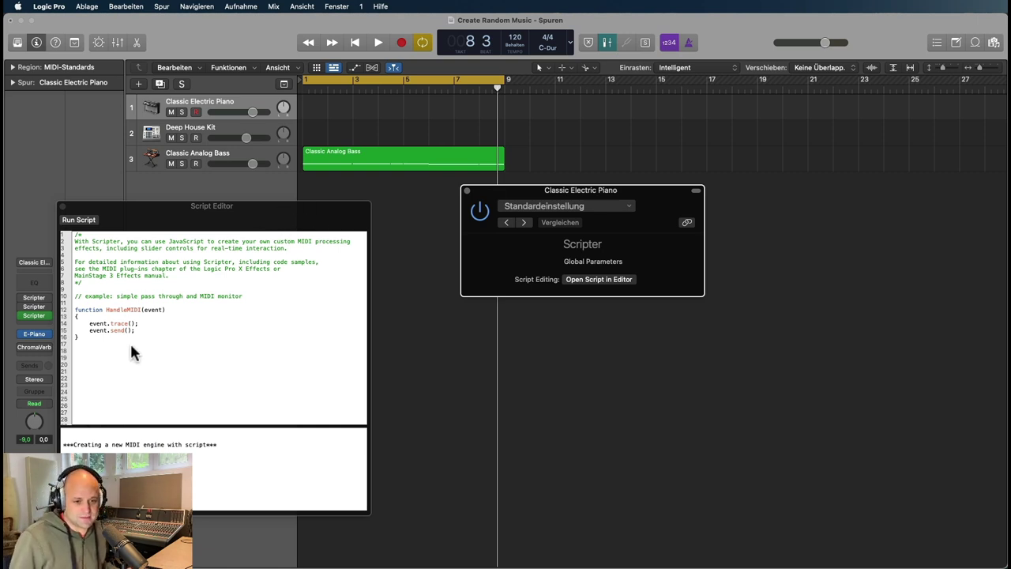
click(63, 207)
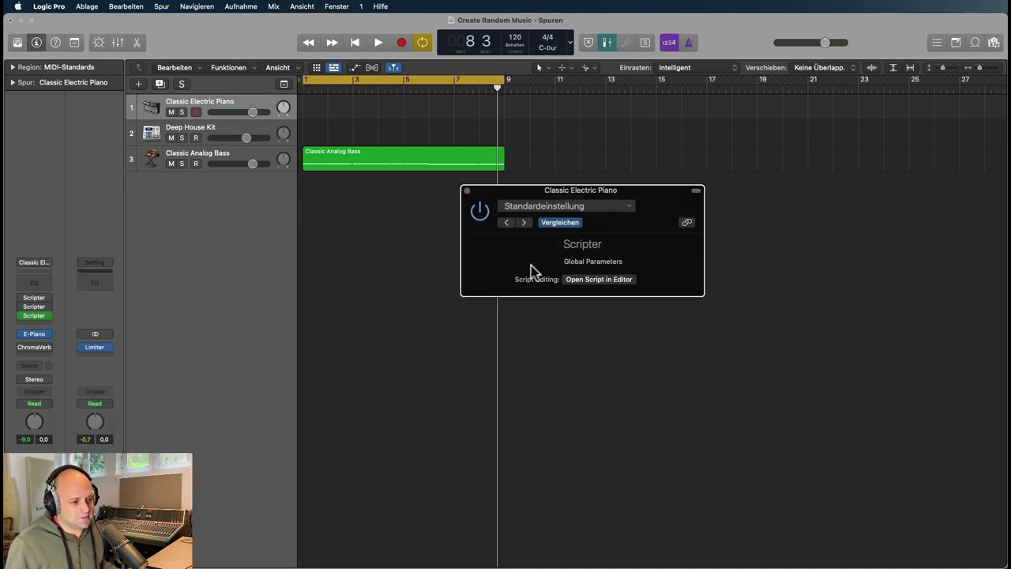
- Load the Drum Probability Sequencer preset into the new Scripter and enlarge its window to show the parameters of all four voices
click(632, 208)
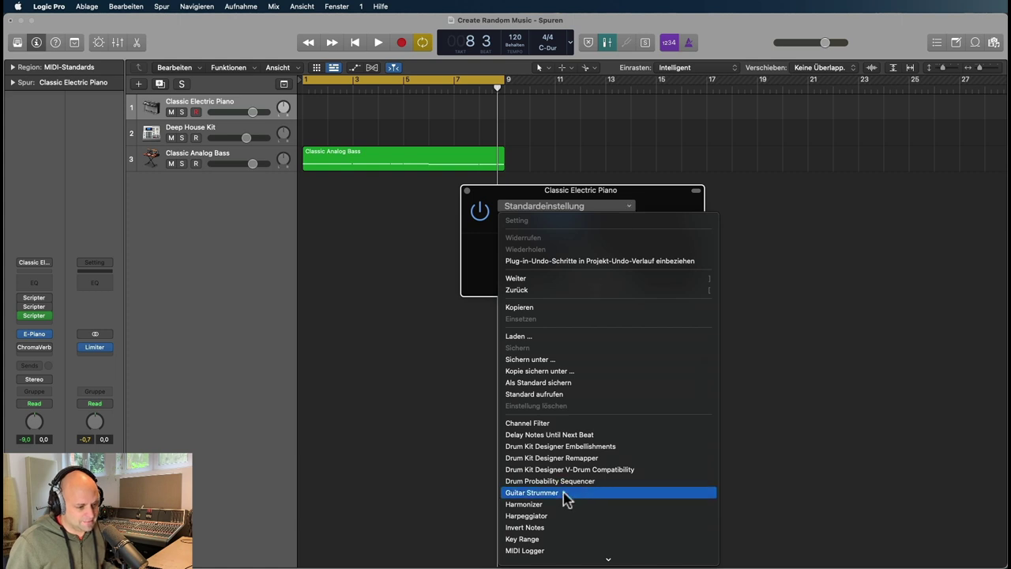
scroll(566, 496, down, 2)
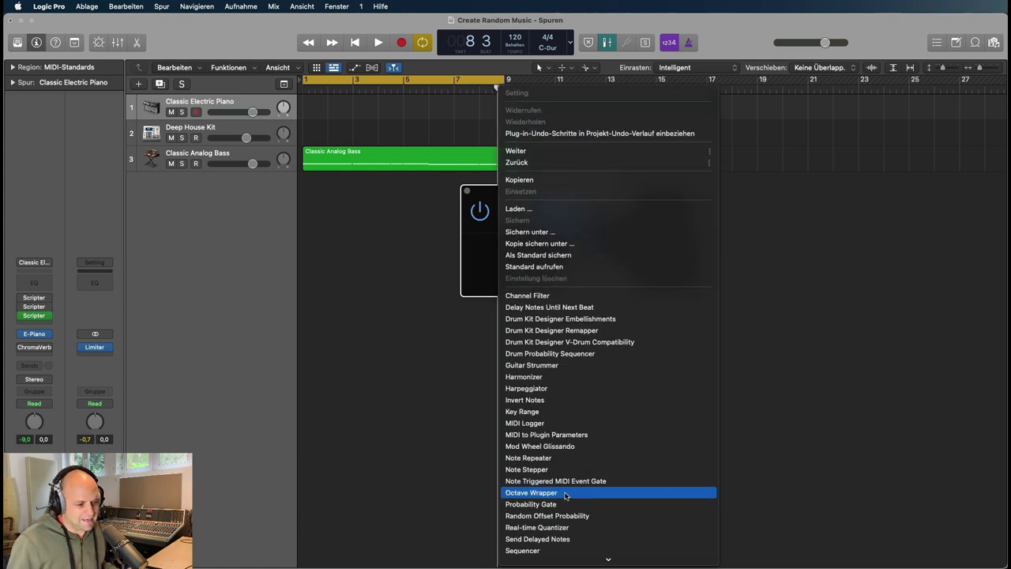
scroll(566, 495, down, 2)
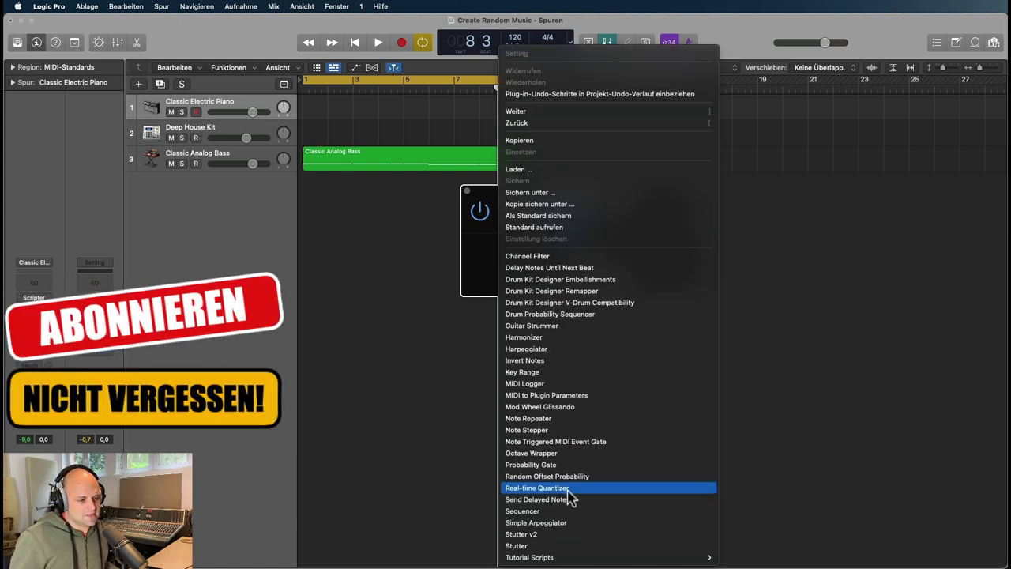
click(572, 314)
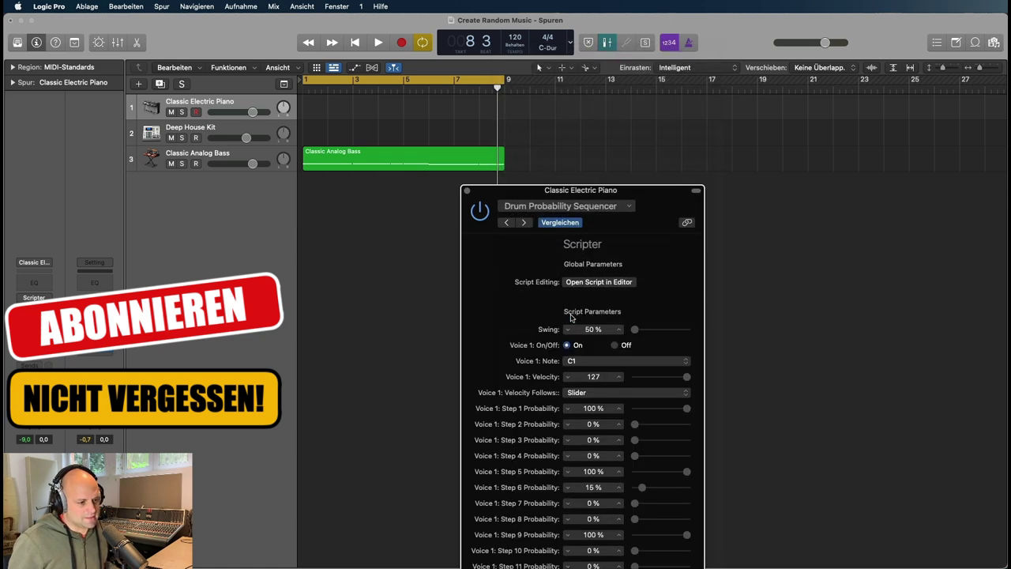
drag(650, 191, 247, 56)
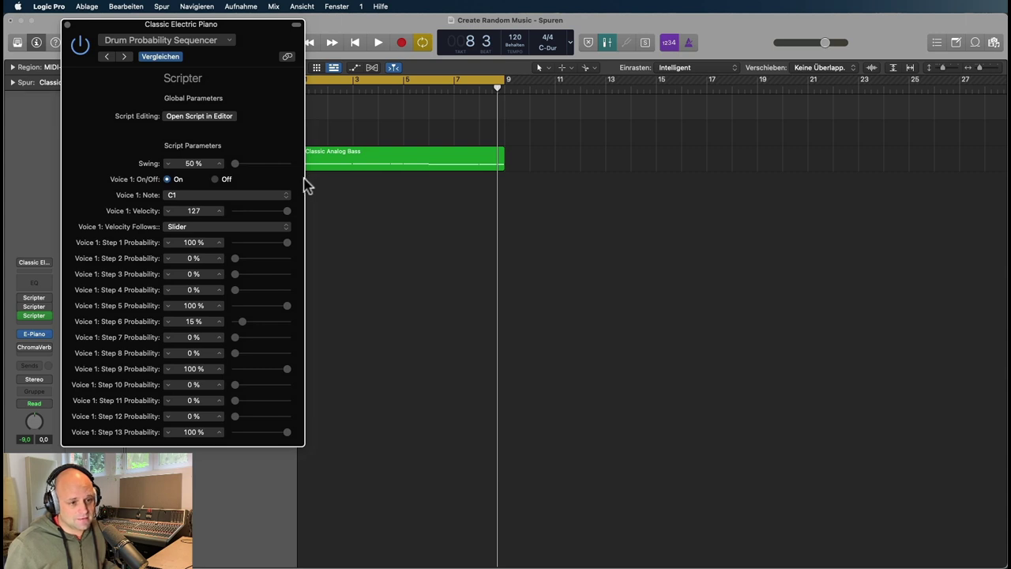
drag(307, 187, 968, 221)
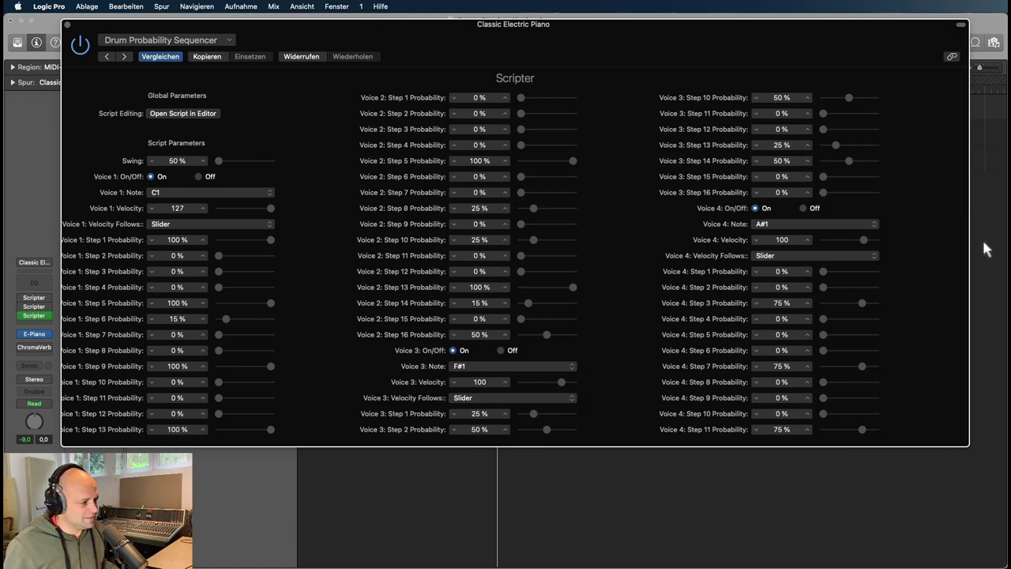
drag(969, 245, 1002, 247)
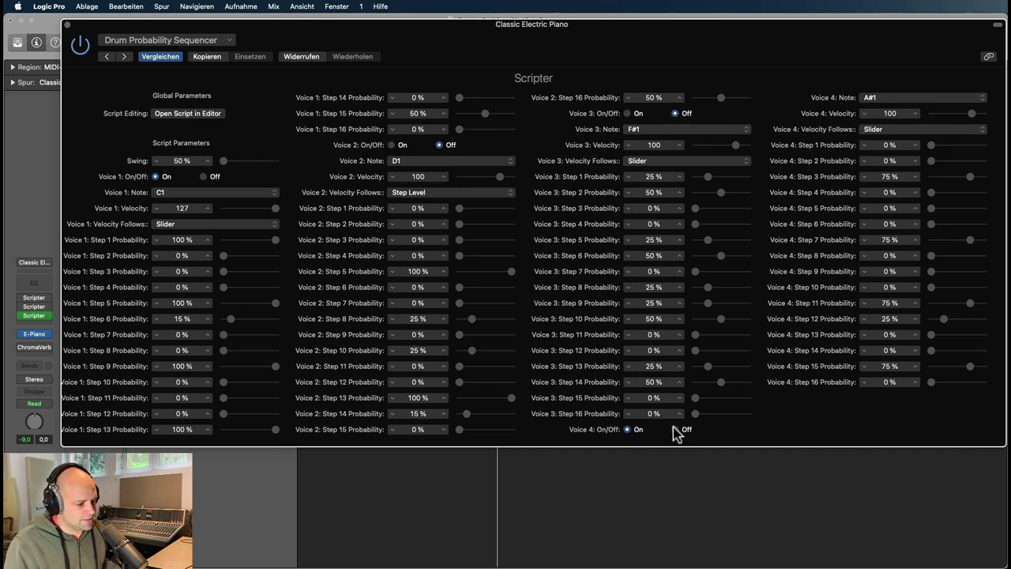
- Leave only Voice 1 active by switching voices 2, 3 and 4 off, and set Voice 1's note to C3
click(628, 429)
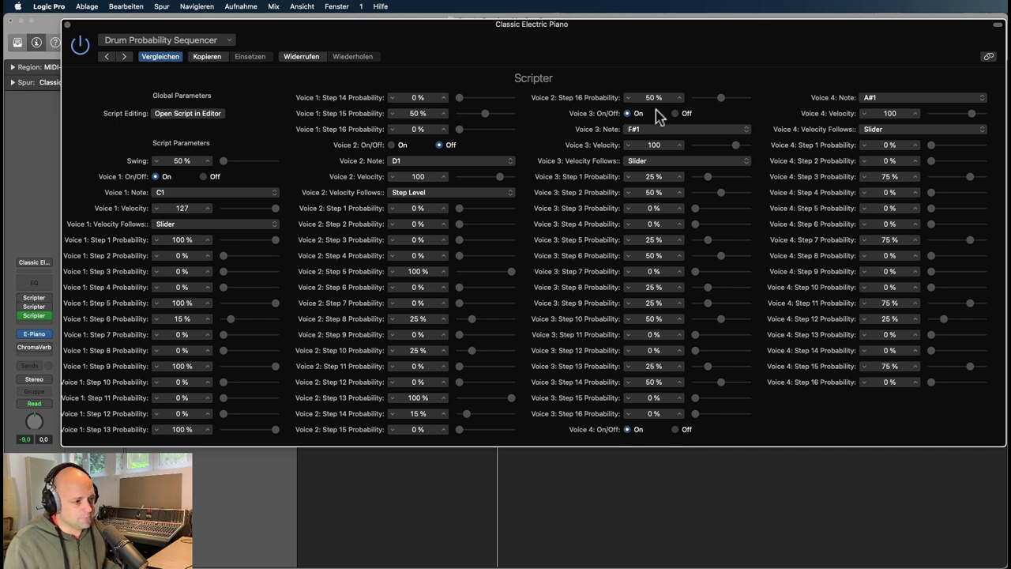
click(675, 429)
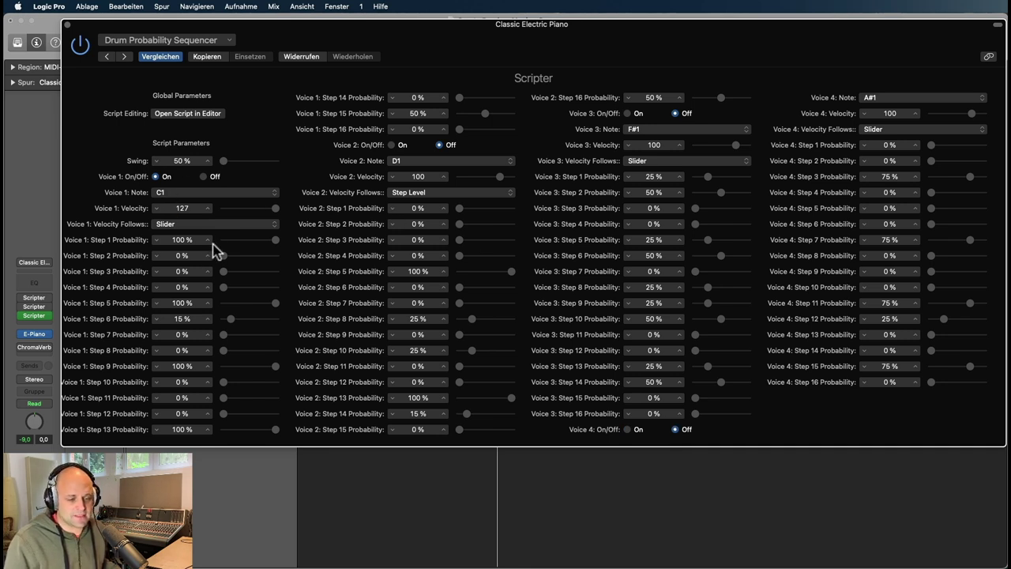
click(272, 194)
scroll(170, 411, down, 3)
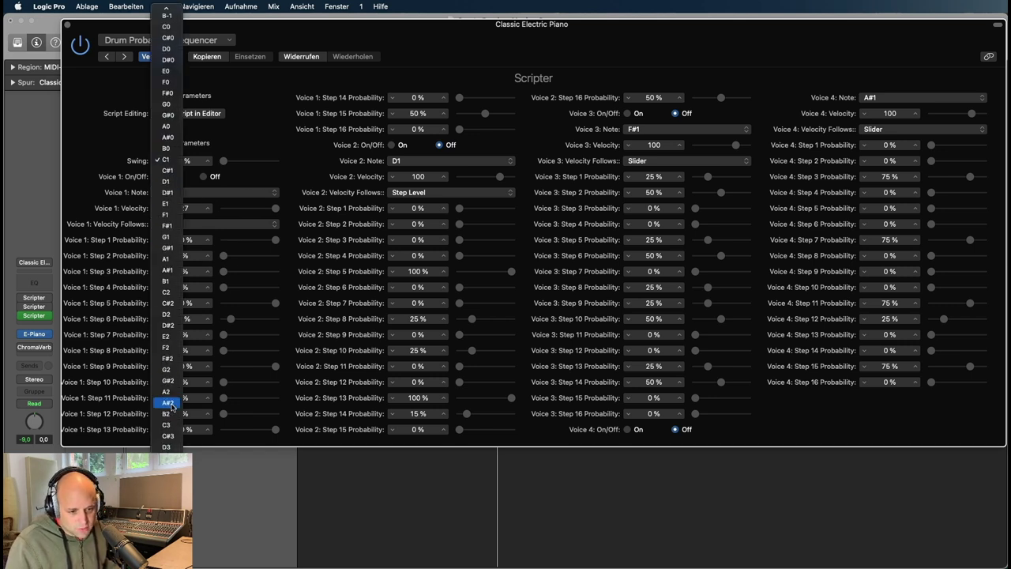
click(168, 427)
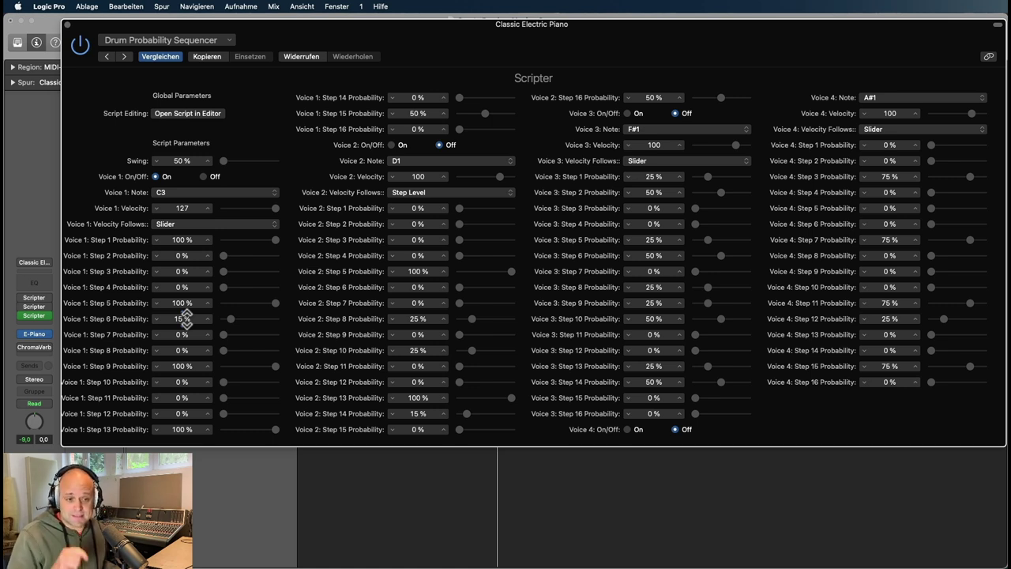
- Set Voice 1's probabilities to 0 % on step 6, 65 % on step 3, 58 % on step 7, 52 % on step 11 and 53 % on step 15
drag(230, 319, 203, 322)
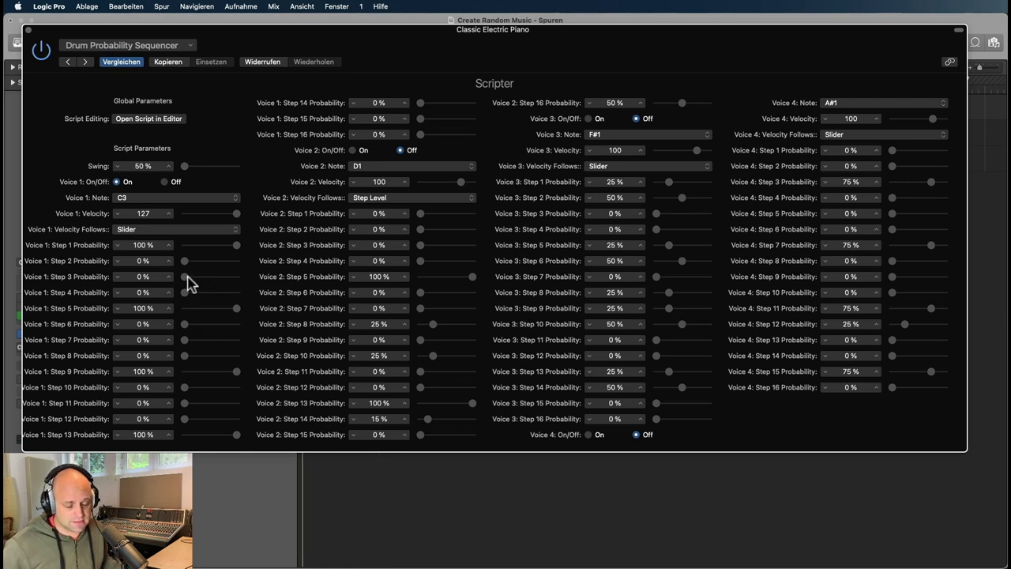
drag(186, 277, 219, 276)
drag(186, 340, 214, 339)
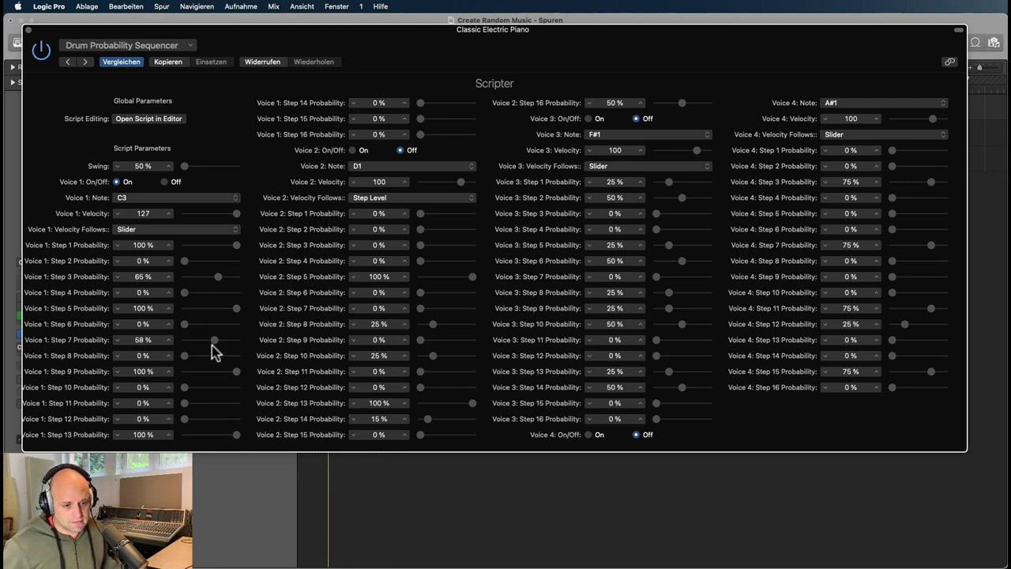
drag(185, 403, 211, 403)
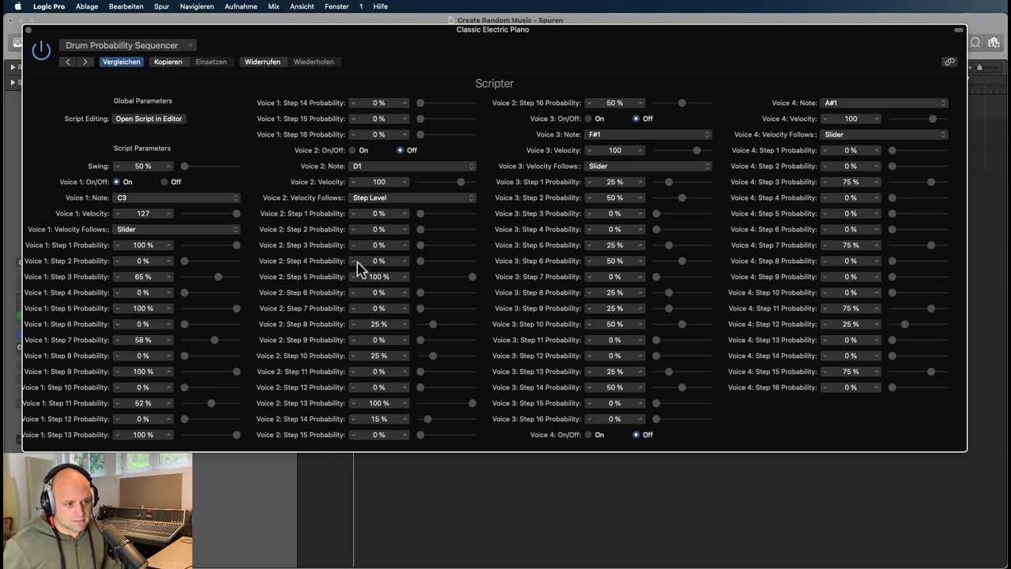
drag(442, 118, 448, 121)
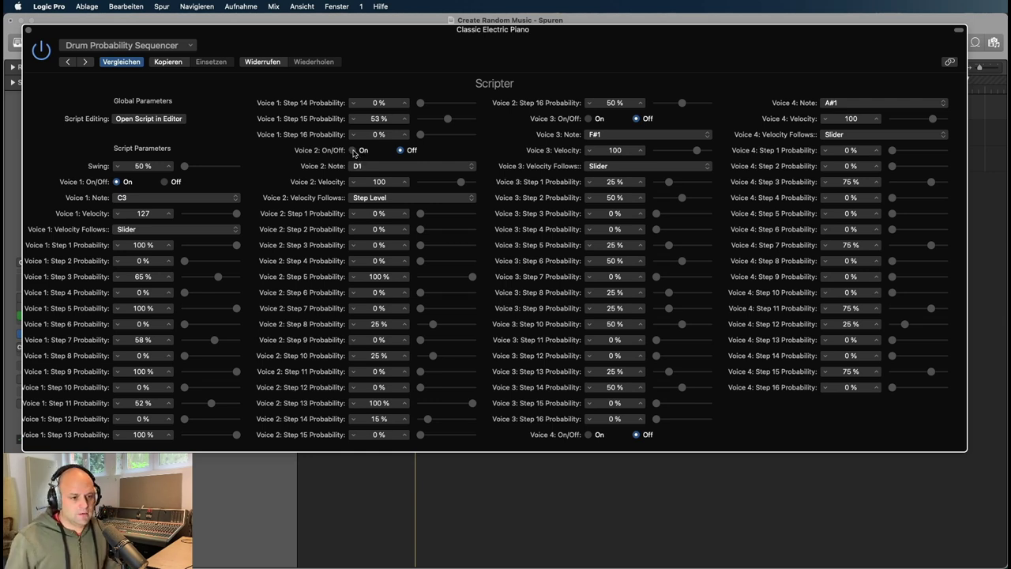
- Switch on voices 2, 3 and 4 with the notes G#4, D#4 and A#4 respectively
click(470, 172)
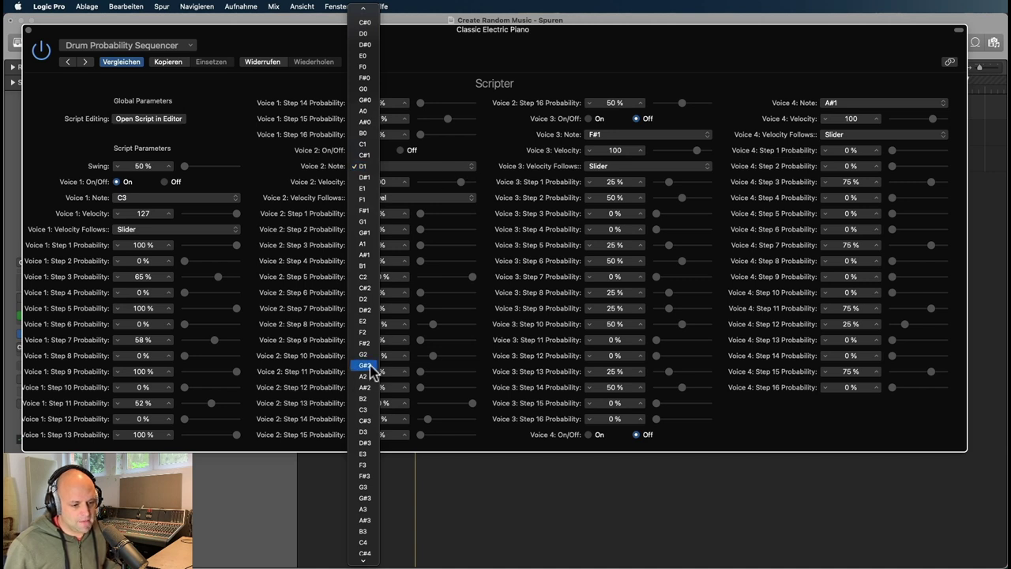
scroll(369, 464, down, 4)
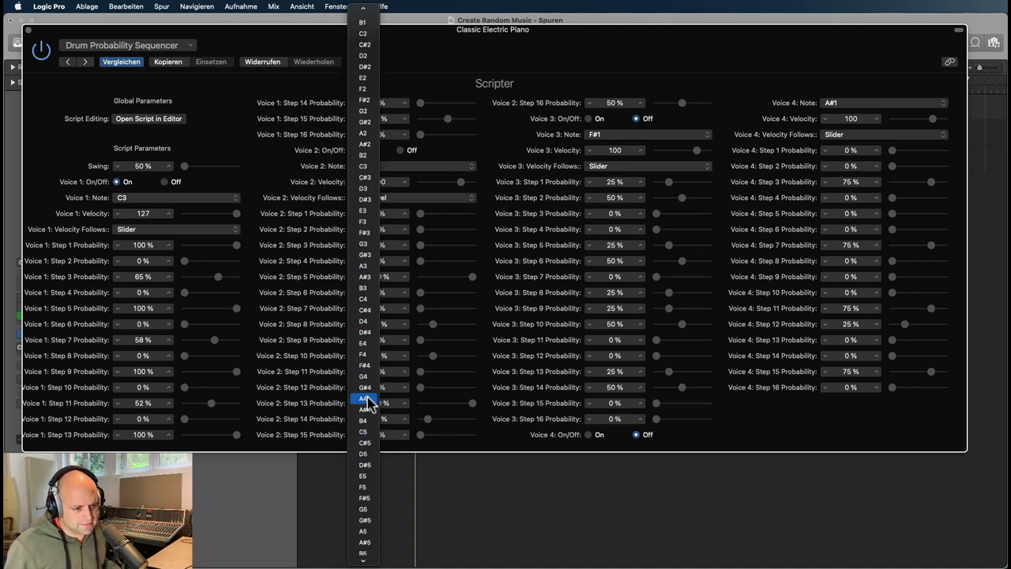
click(365, 388)
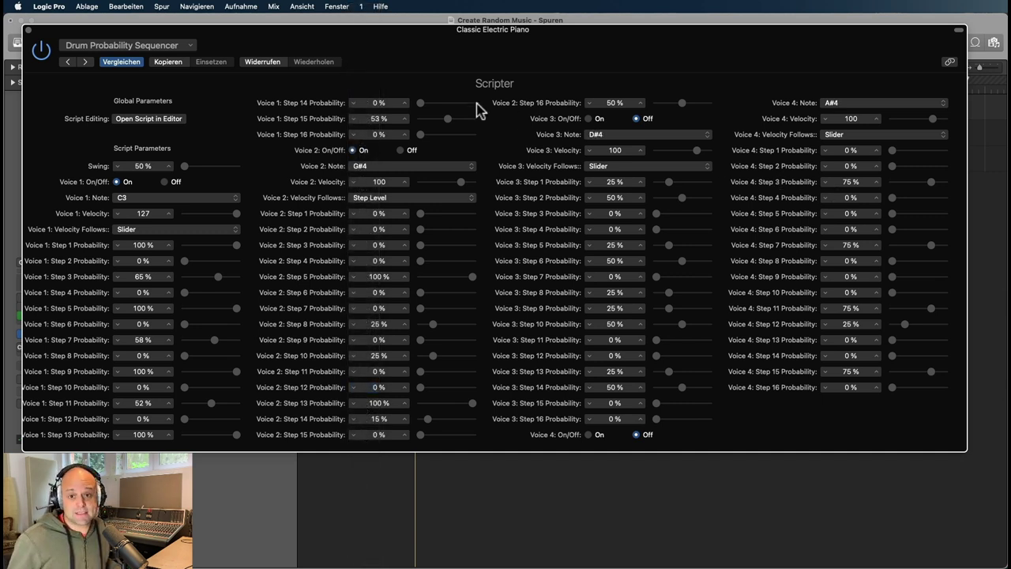
click(589, 118)
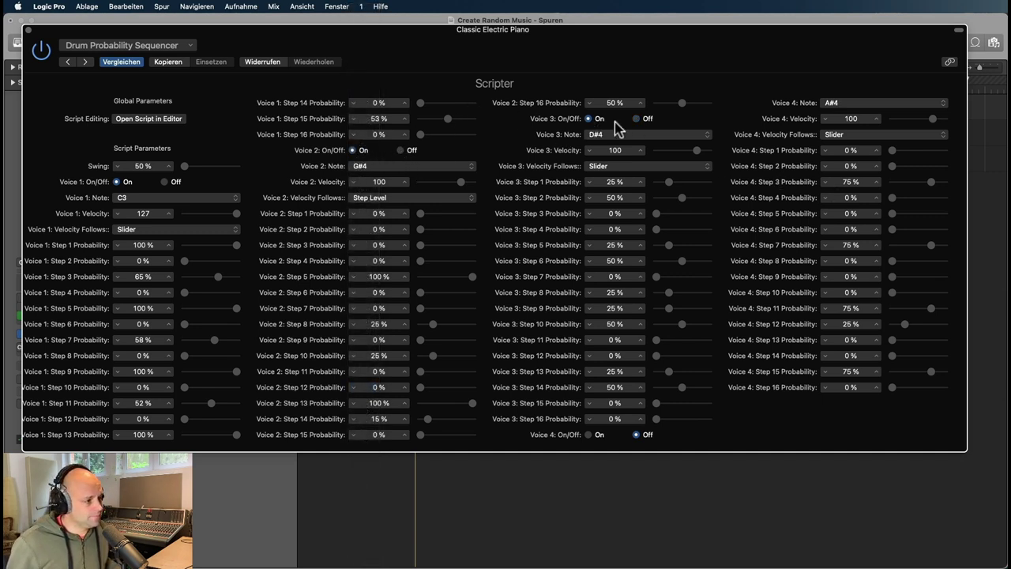
click(590, 434)
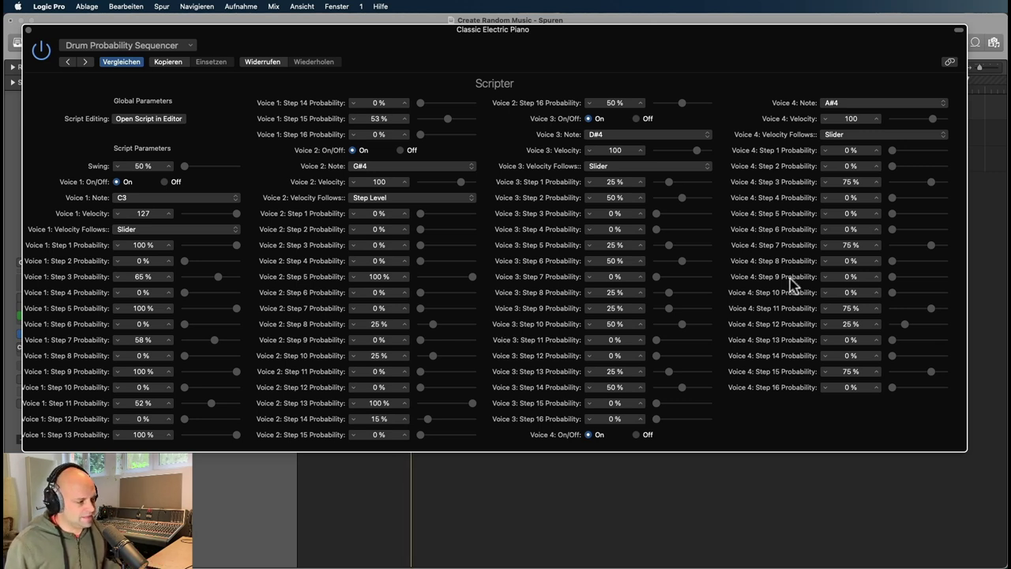
- Set the probability of Voice 4 step 11 to 53 %, Voice 3 step 13 to 37 % and Voice 2 step 13 to 68 %
drag(913, 313, 910, 313)
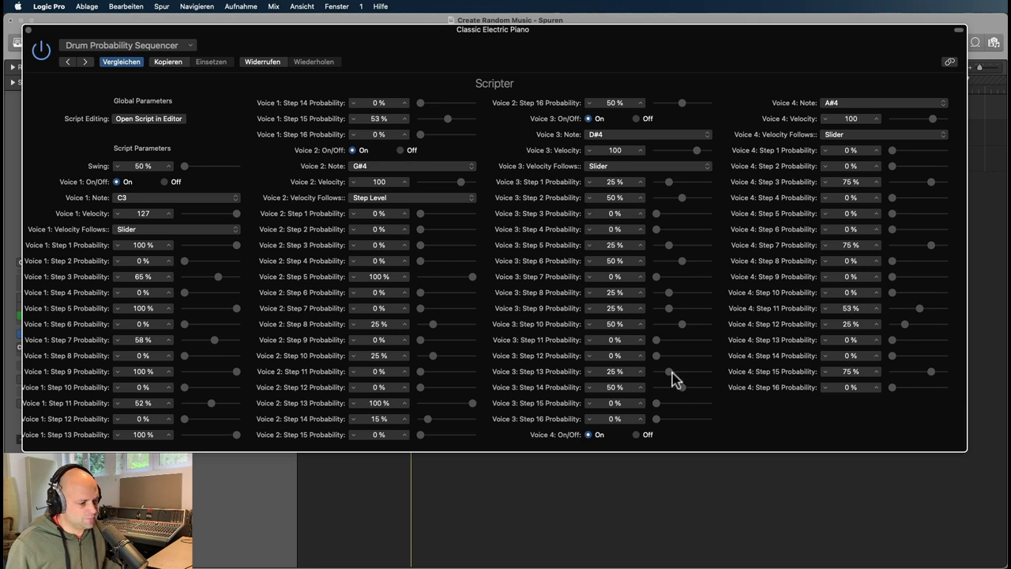
drag(671, 375, 677, 375)
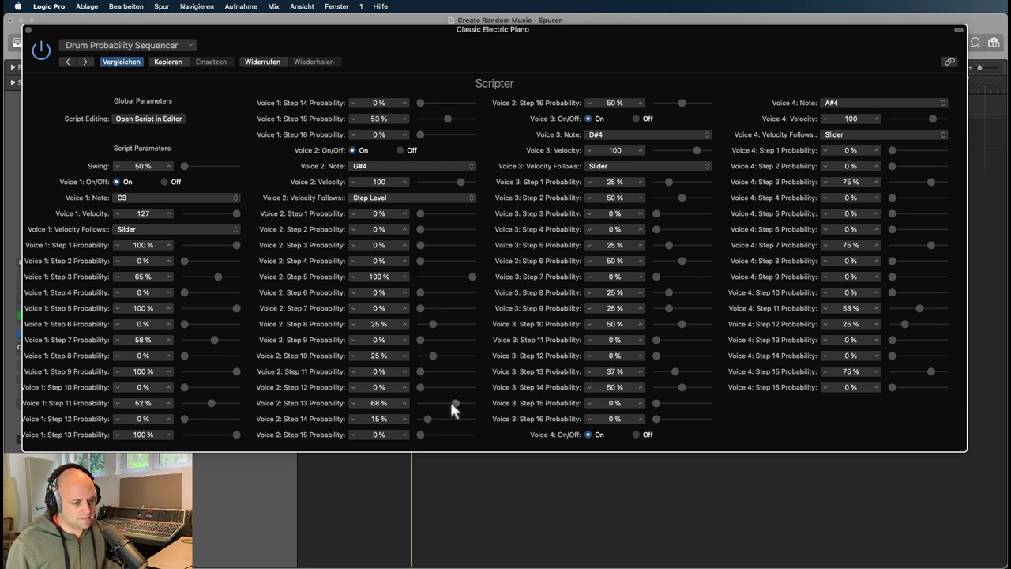
drag(429, 415, 432, 417)
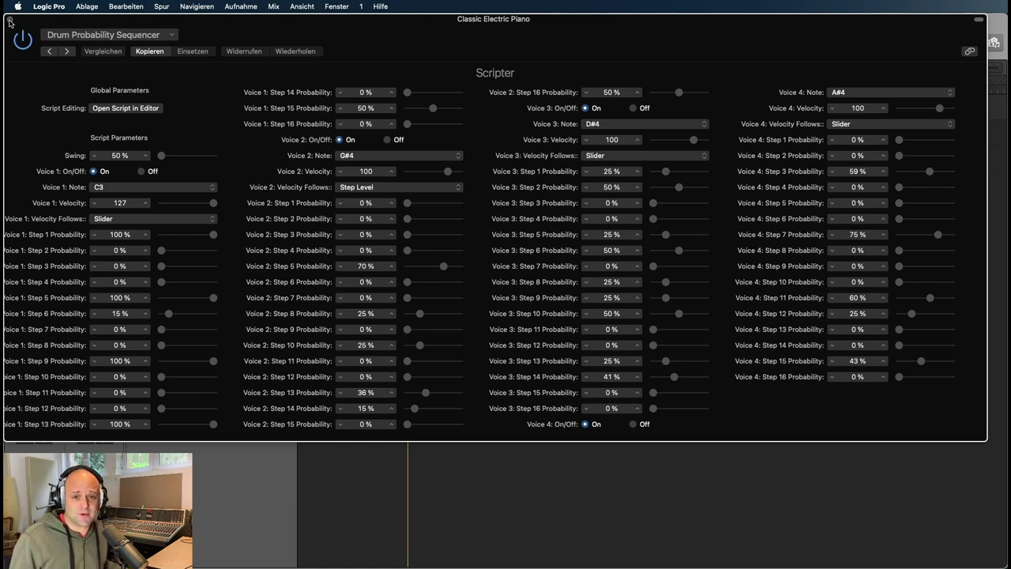
- Close the sequencer window, audition the electric piano with the Random Offset Probability Scripter enabled, and close that Scripter's window
click(10, 19)
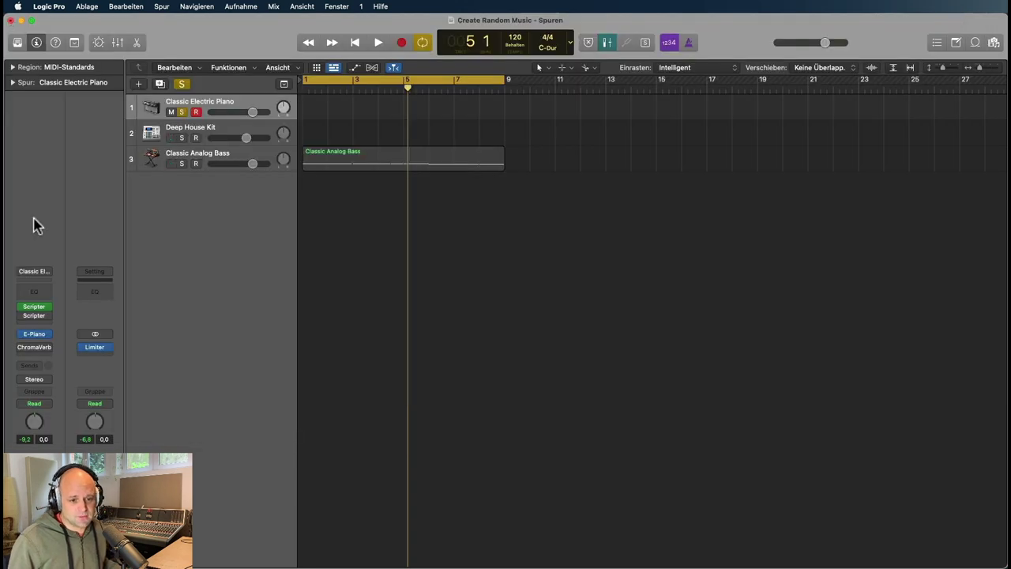
click(35, 320)
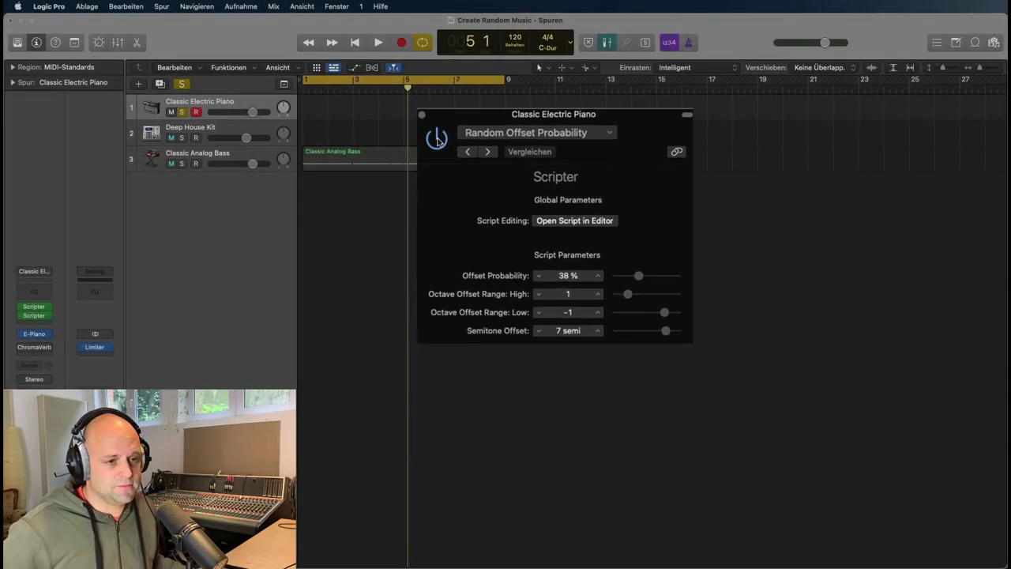
key(space)
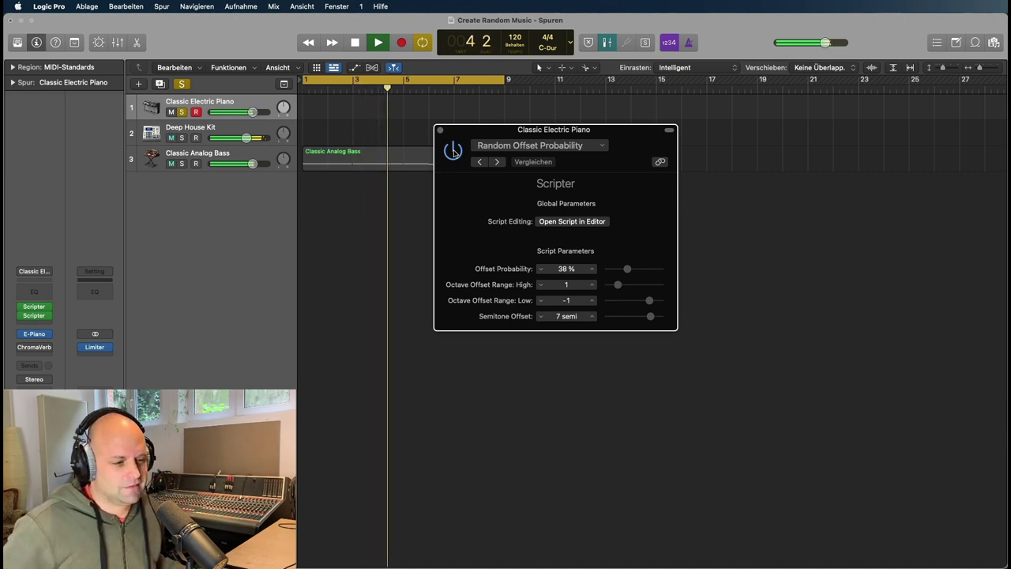
key(space)
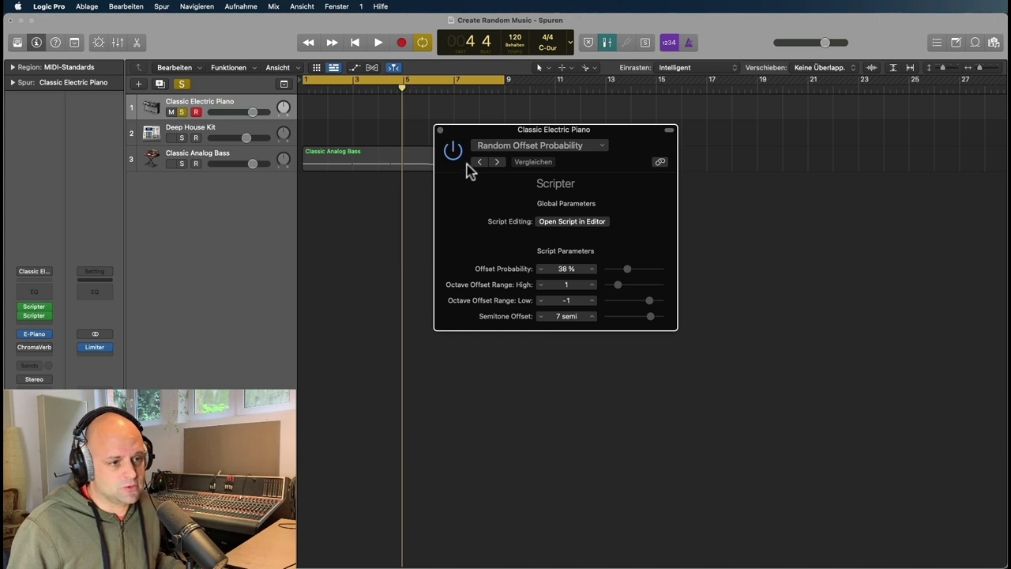
click(440, 131)
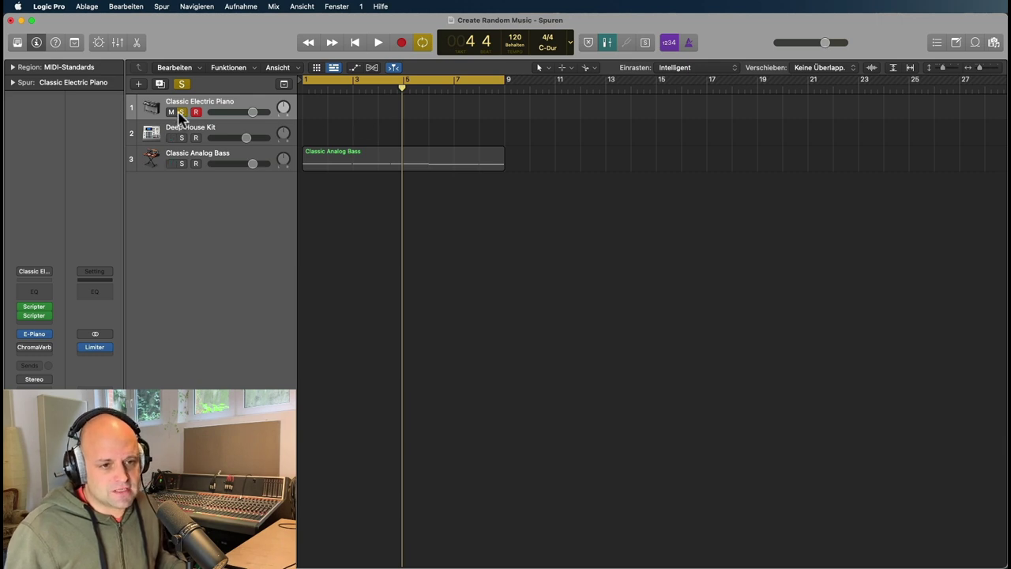
- Unsolo the Classic Electric Piano, select the Deep House Kit track and bypass its Scripter
click(182, 112)
click(207, 131)
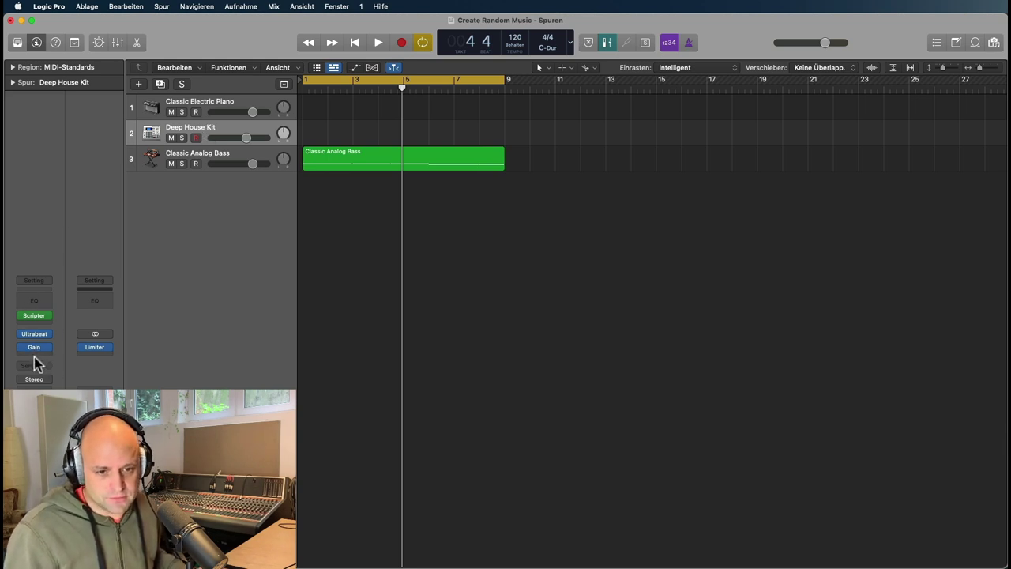
mouse_move(39, 318)
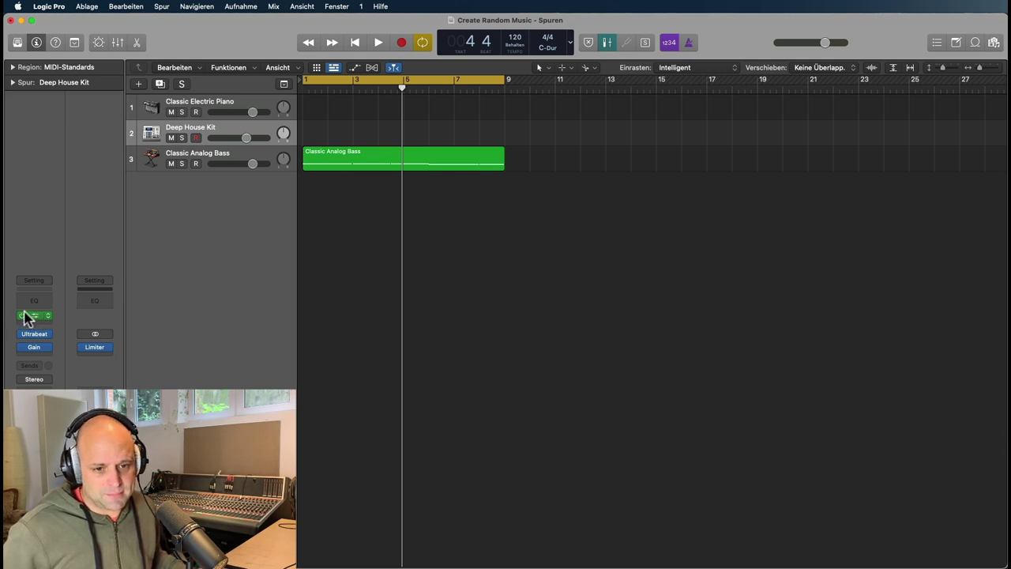
key(Return)
key(space)
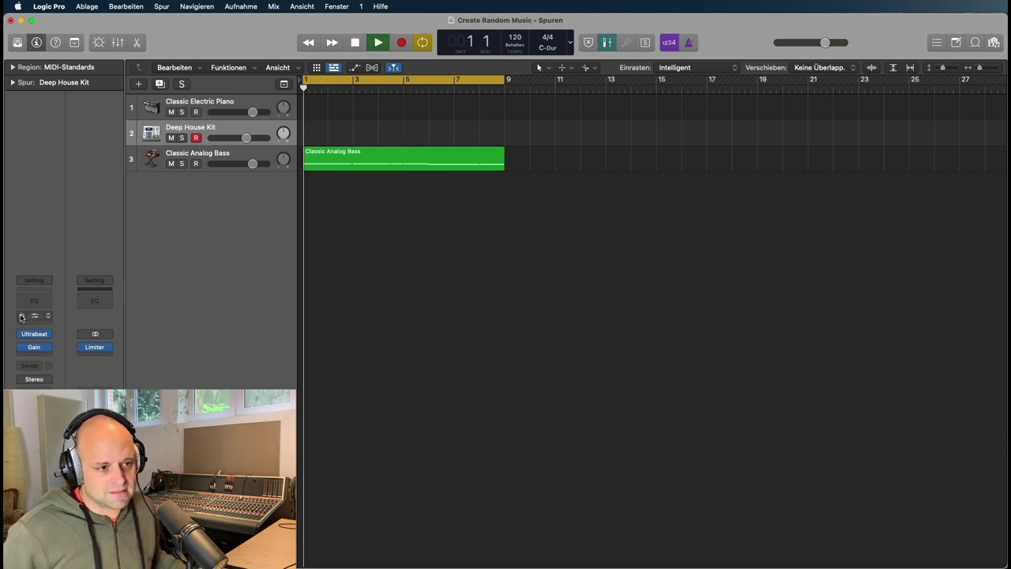
click(171, 164)
click(171, 112)
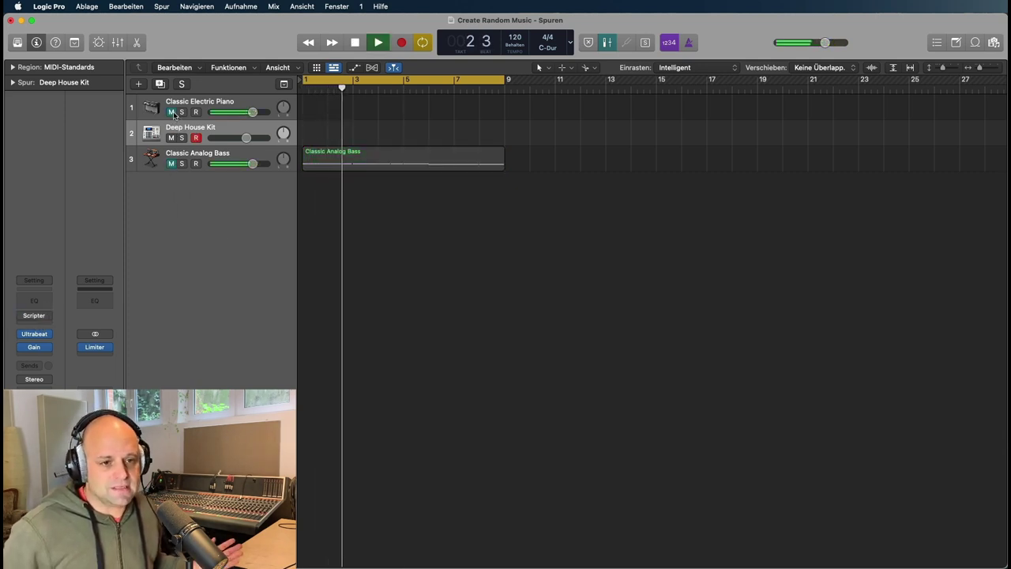
key(space)
click(172, 112)
click(170, 164)
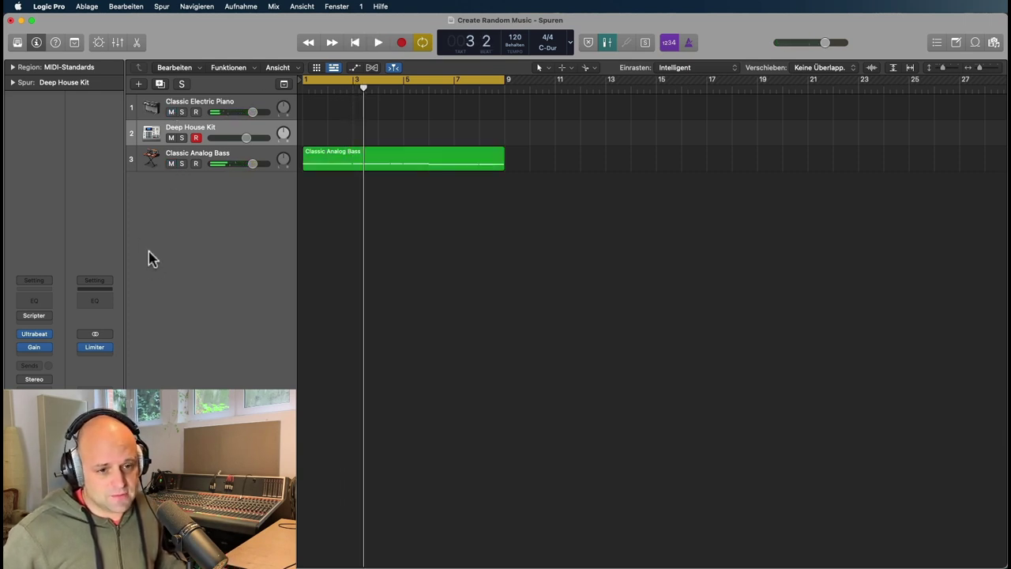
- Solo the Deep House Kit and open its Drum Probability Sequencer, enlarged to show the settings of all four voices
click(182, 138)
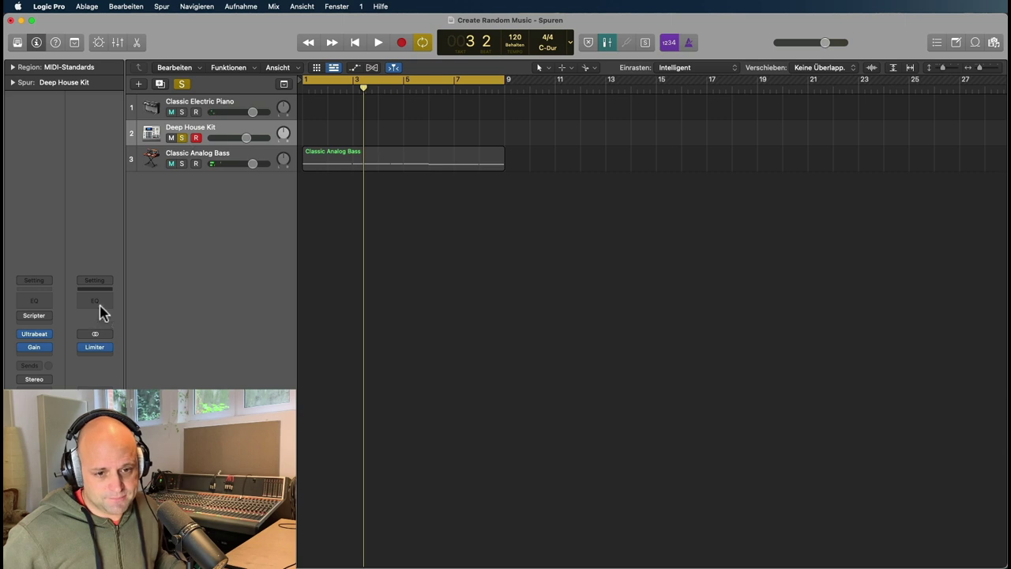
click(34, 316)
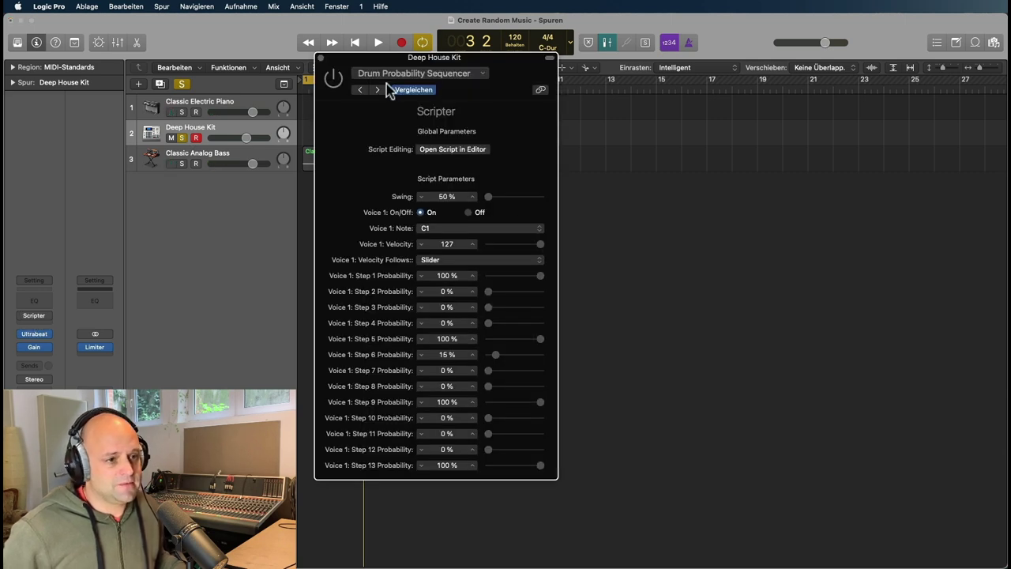
drag(506, 72, 250, 41)
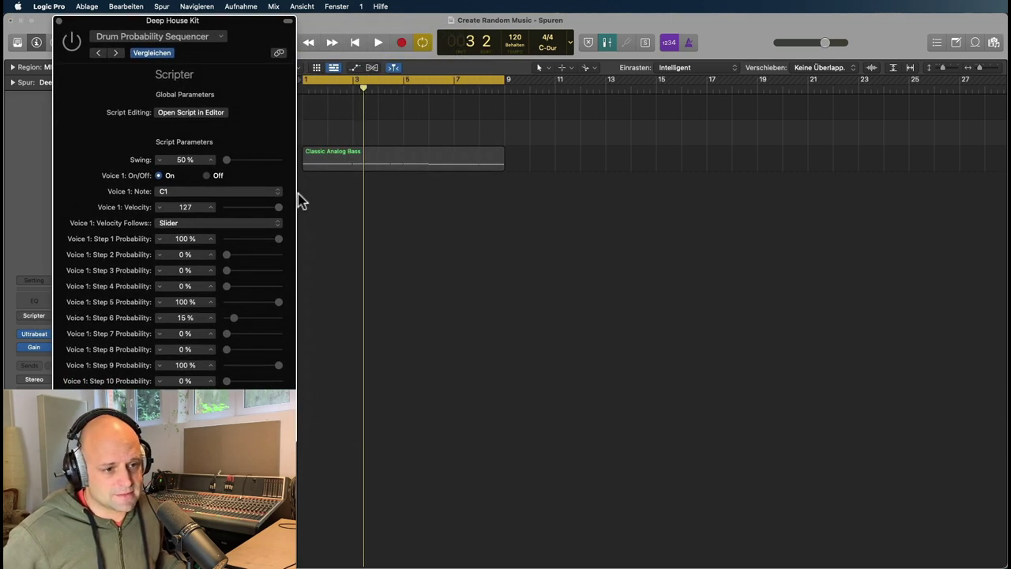
drag(296, 196, 1000, 240)
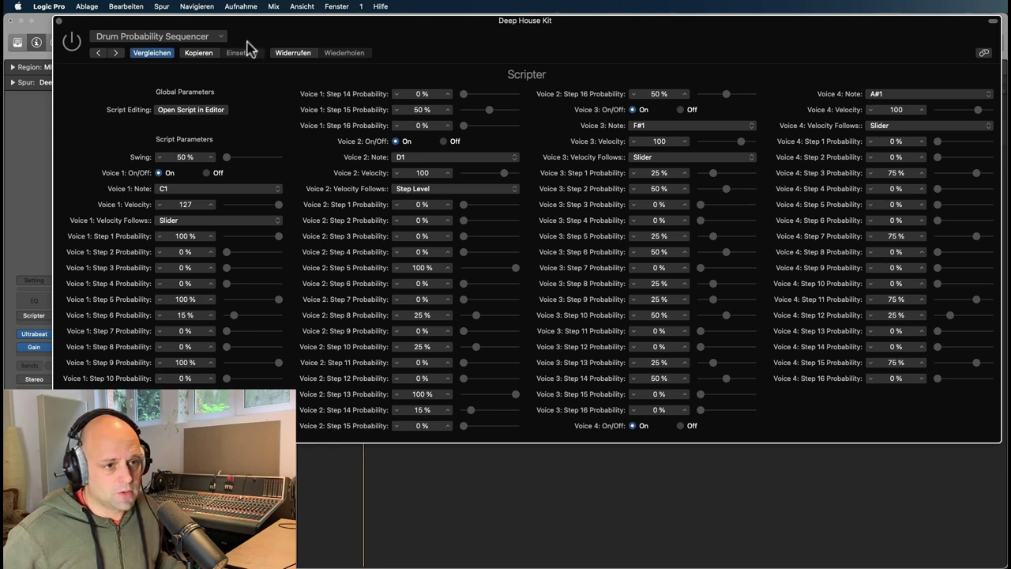
- Enable the Drum Probability Sequencer on the Deep House Kit and audition the generated drum pattern
drag(327, 36, 345, 226)
click(89, 232)
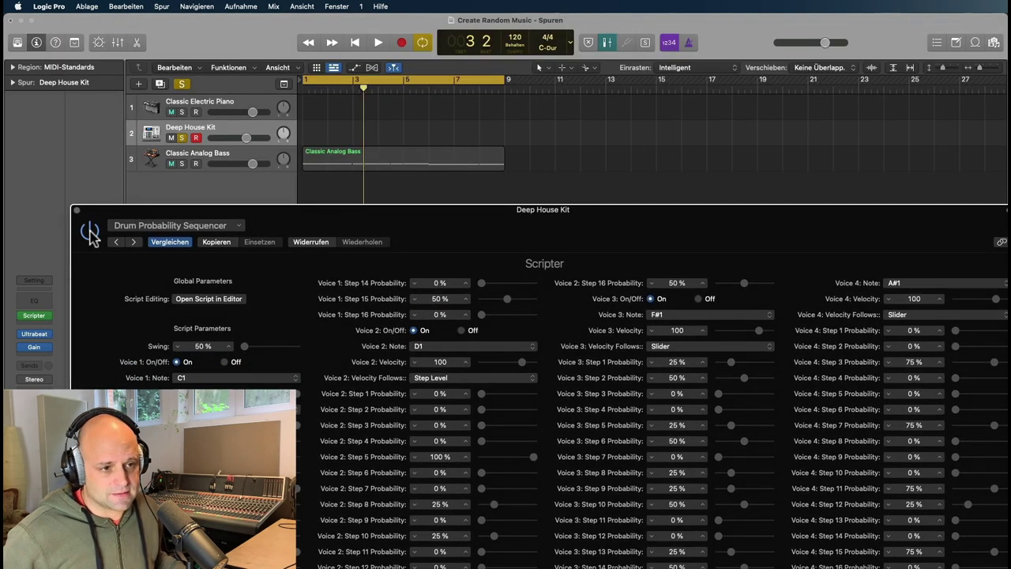
key(space)
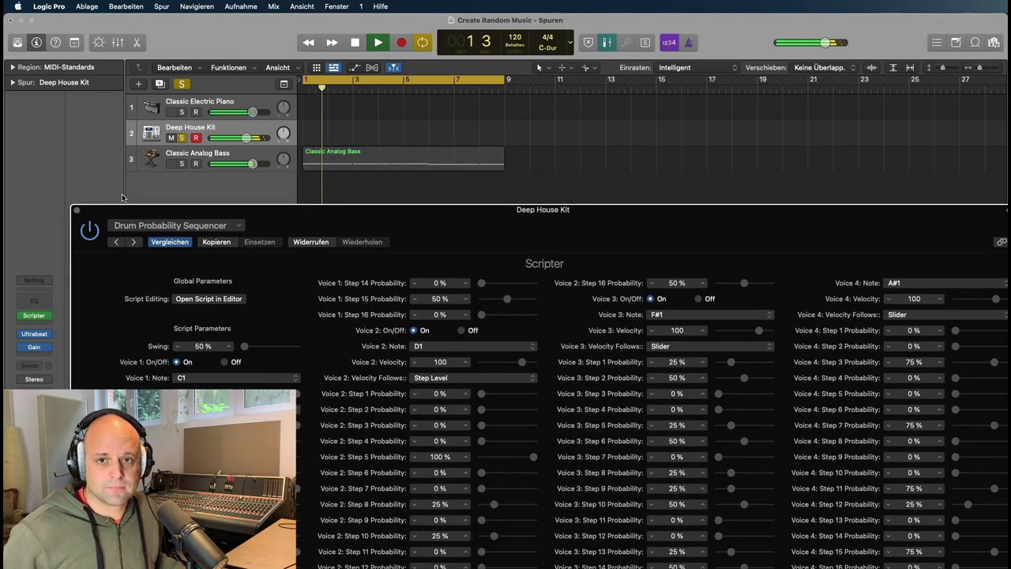
- Try 100 % probability on Voice 1 steps 2 and 3 of the drum sequencer and return both to 0 %
drag(452, 213, 404, 30)
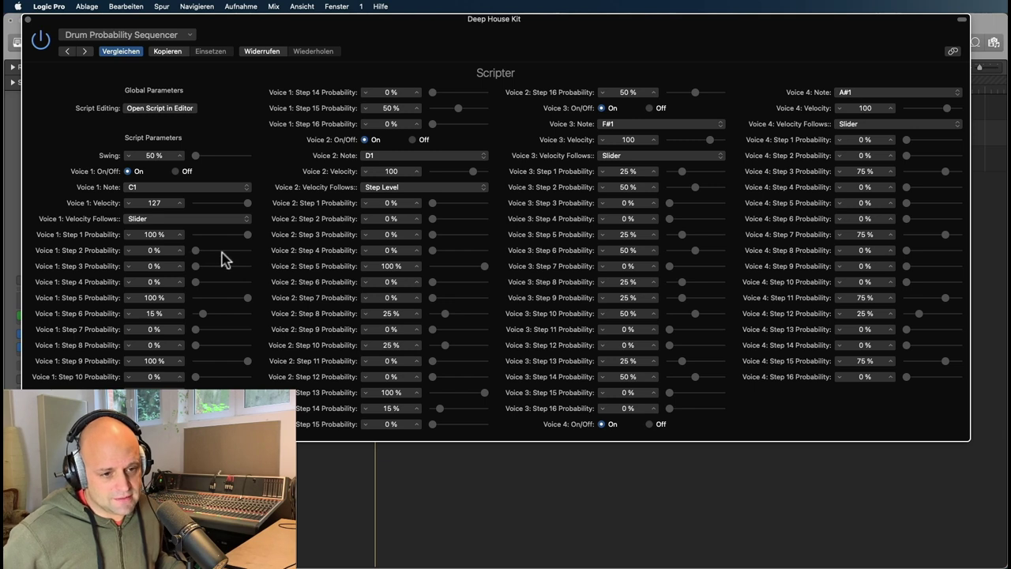
click(198, 253)
drag(196, 266, 270, 273)
drag(197, 282, 251, 285)
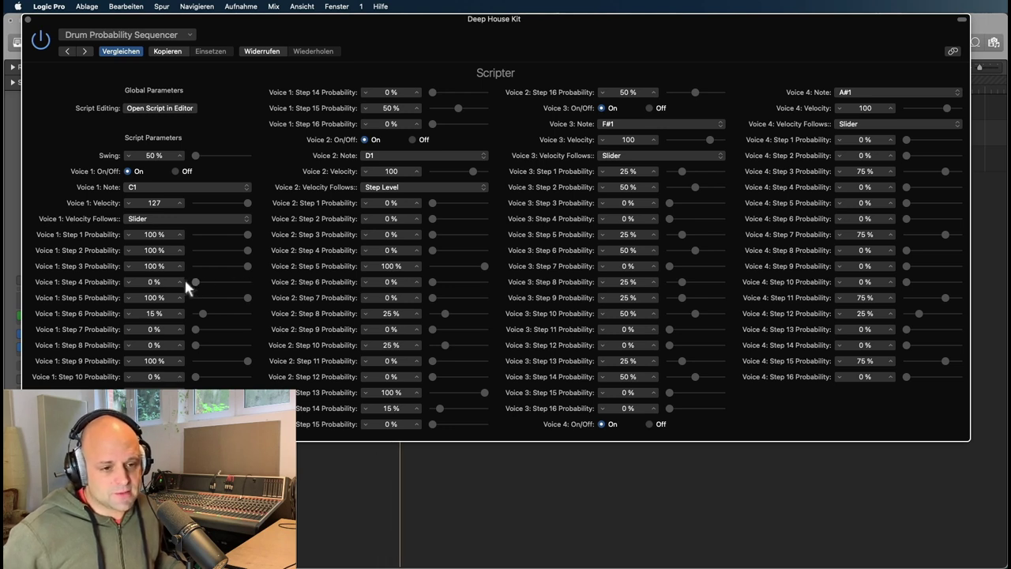
drag(247, 267, 178, 262)
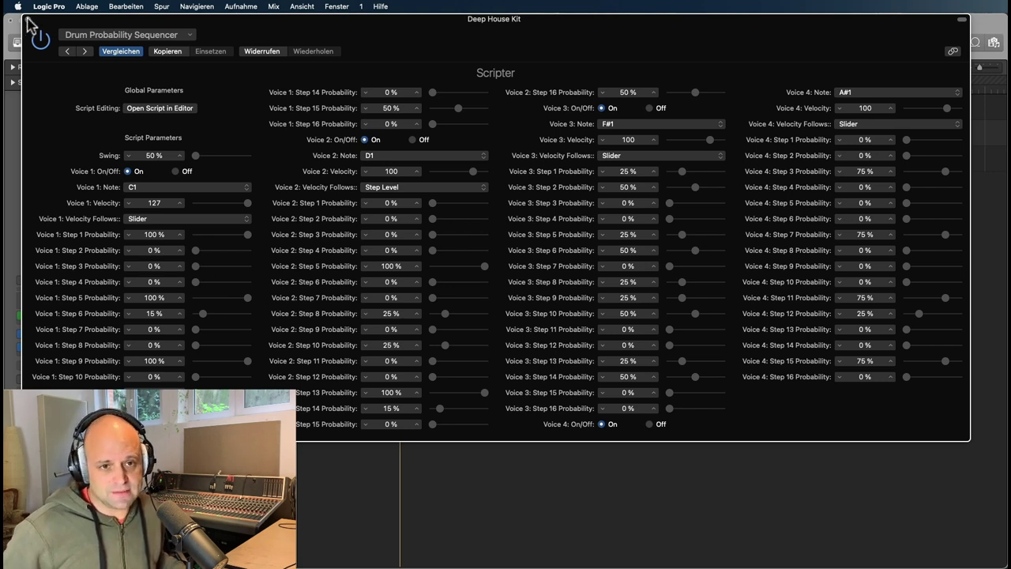
- Close the drum sequencer window and audition the Classic Electric Piano soloed together with the Deep House Kit
click(29, 19)
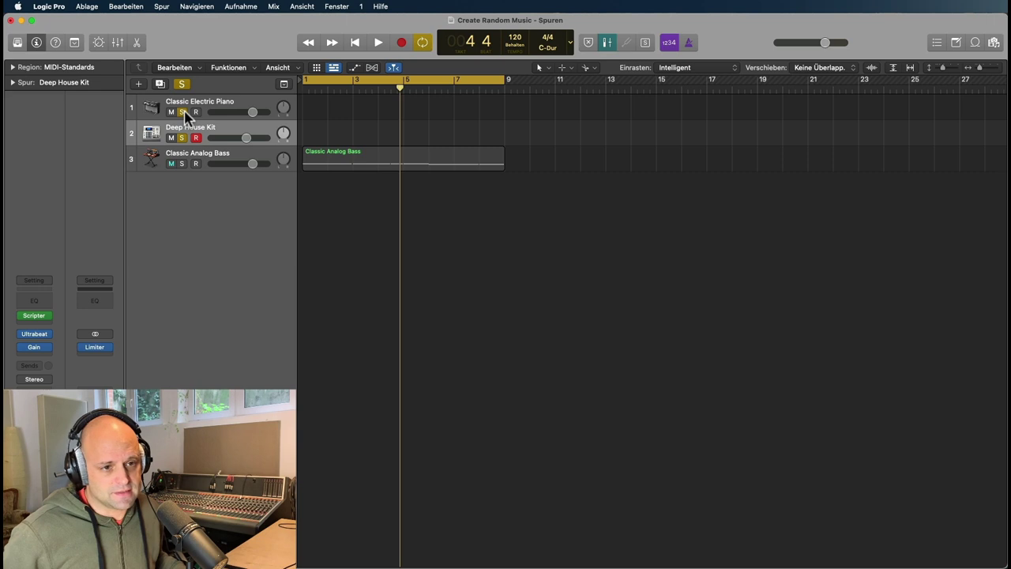
key(space)
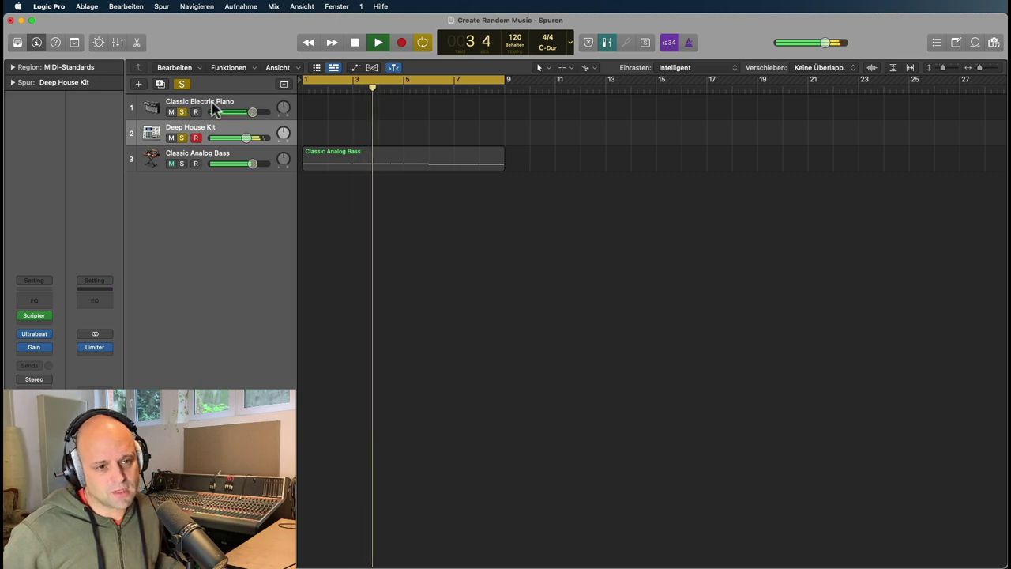
click(215, 109)
key(space)
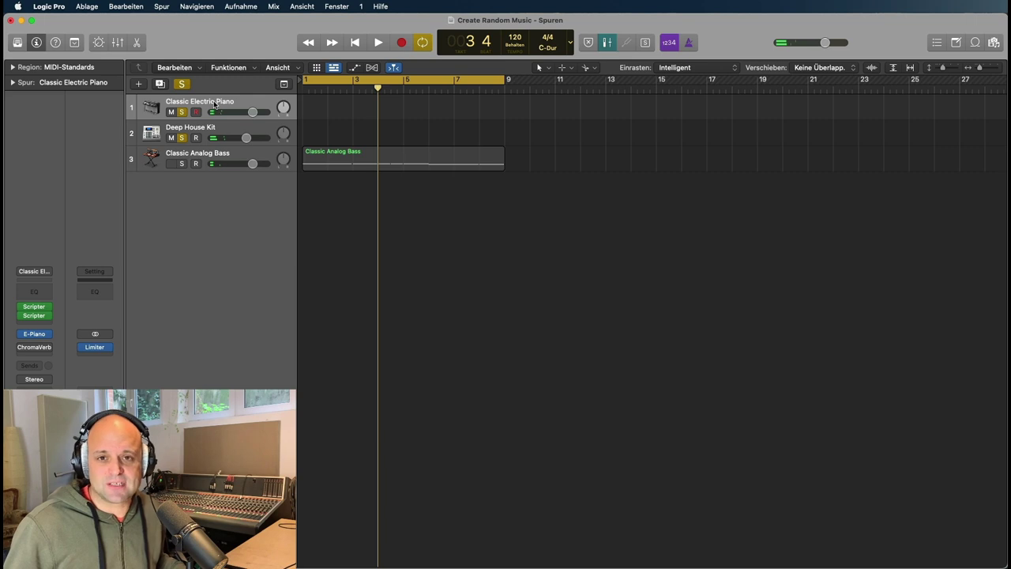
- Enable the ChromaVerb on the Classic Electric Piano, audition it with the drums and close its window
click(34, 348)
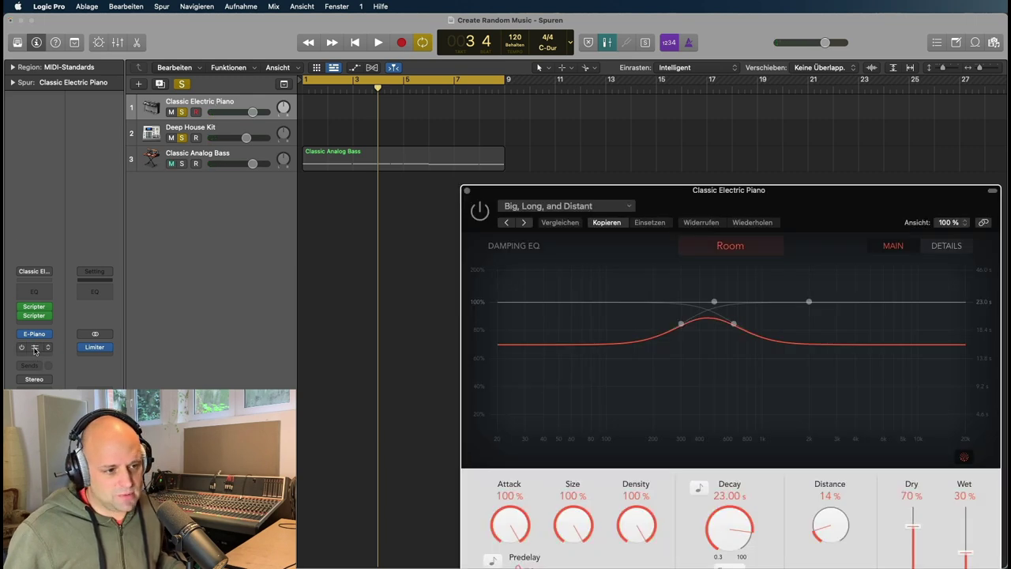
drag(819, 219, 653, 92)
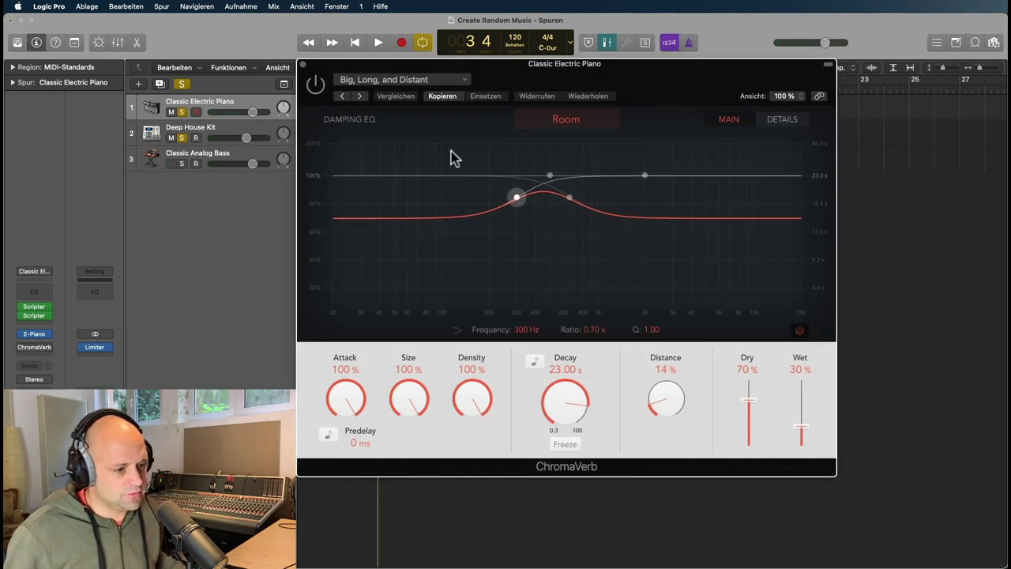
click(315, 86)
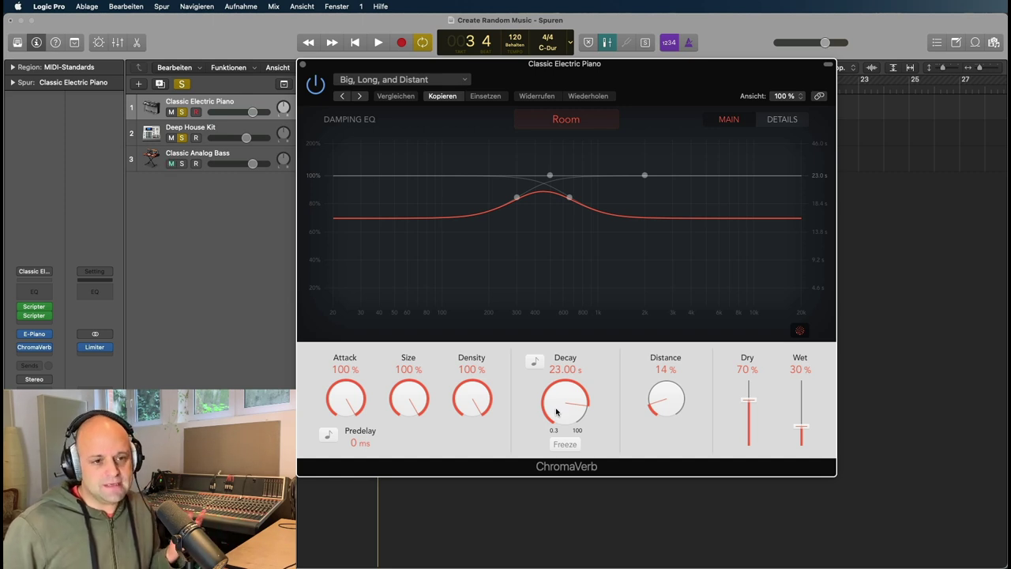
key(space)
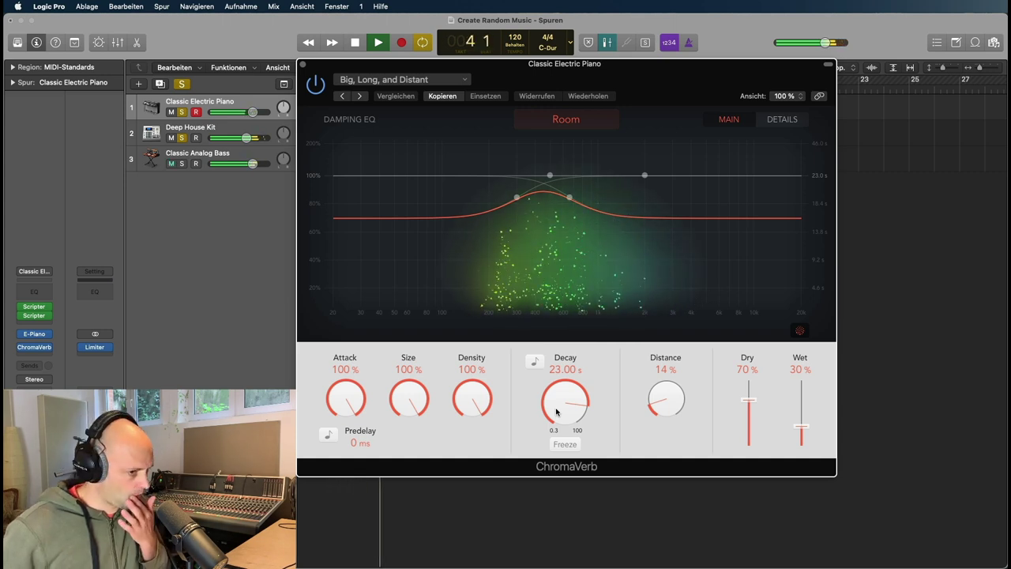
key(space)
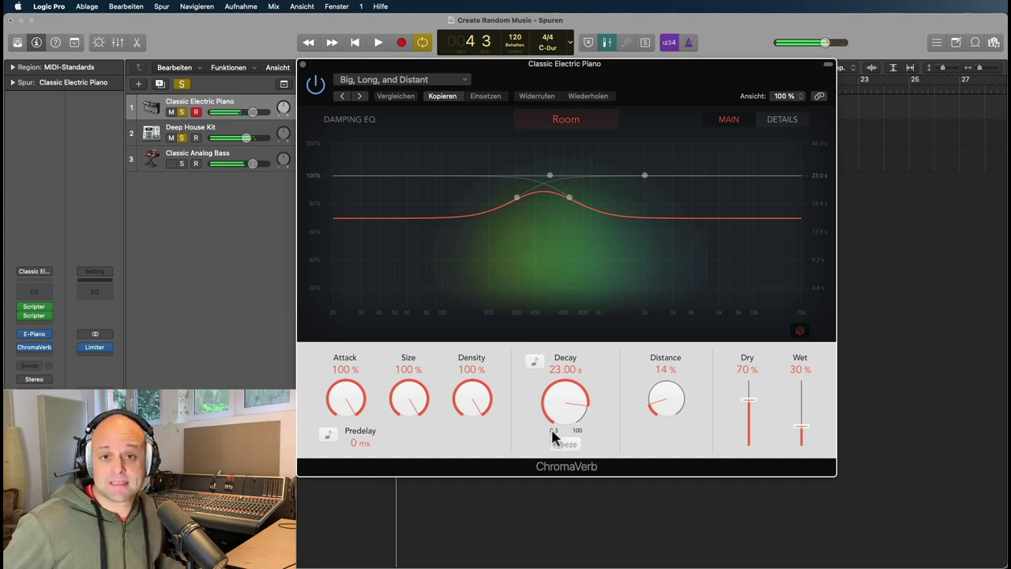
click(301, 67)
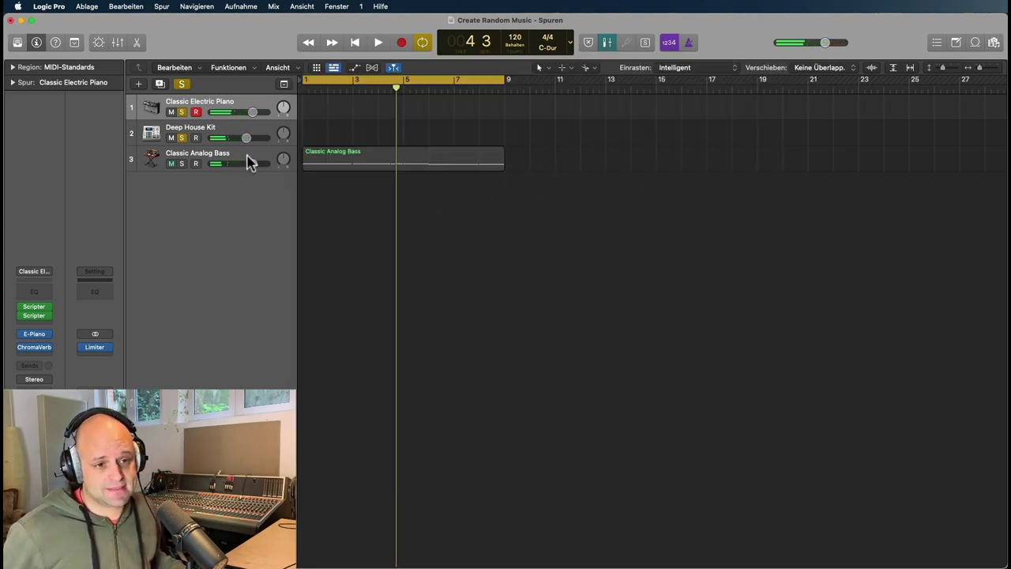
- Switch the solo from the piano and drum kit to the Classic Analog Bass, and bypass the bass's Arpeggiator and both Scripters
click(223, 158)
click(181, 137)
click(182, 112)
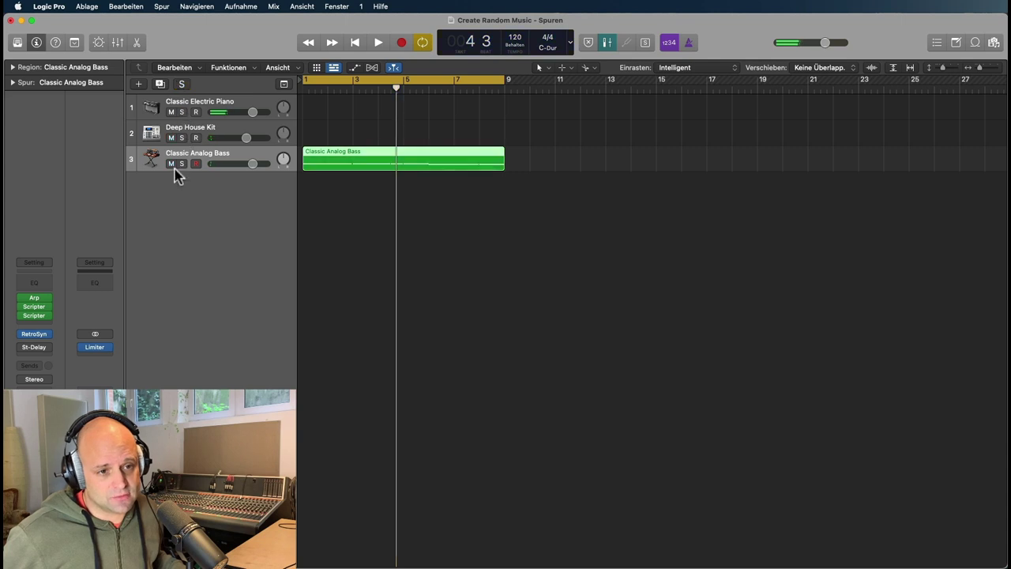
click(181, 164)
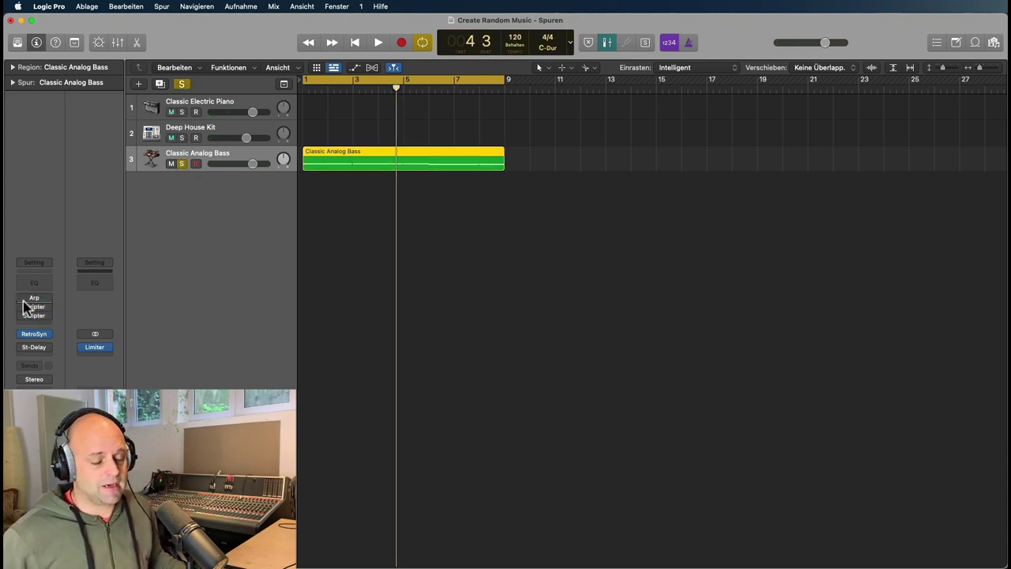
- Audition the Classic Analog Bass region from bar 1 while viewing its notes in the Piano Roll, and close the editor
click(301, 88)
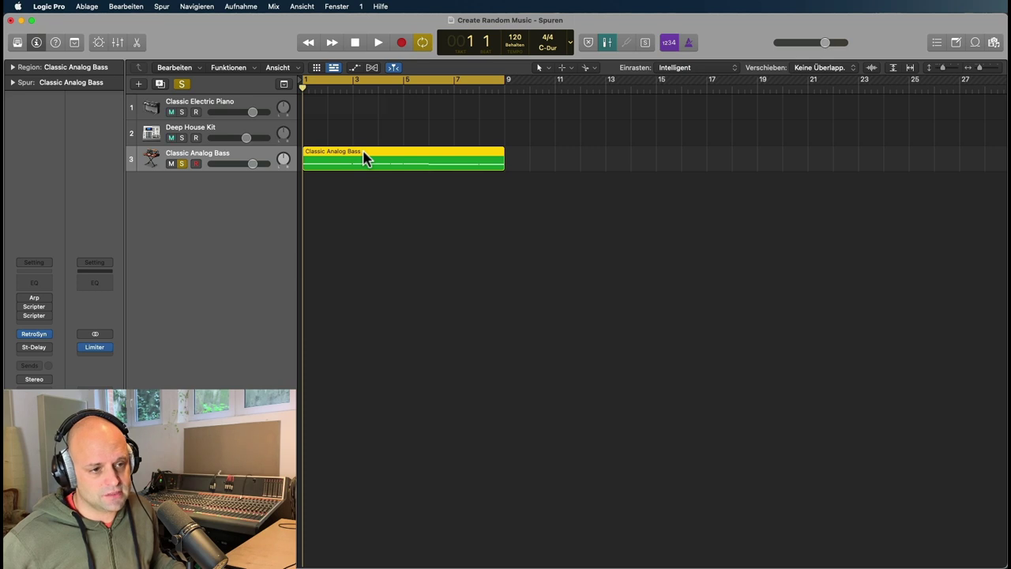
double_click(366, 158)
key(space)
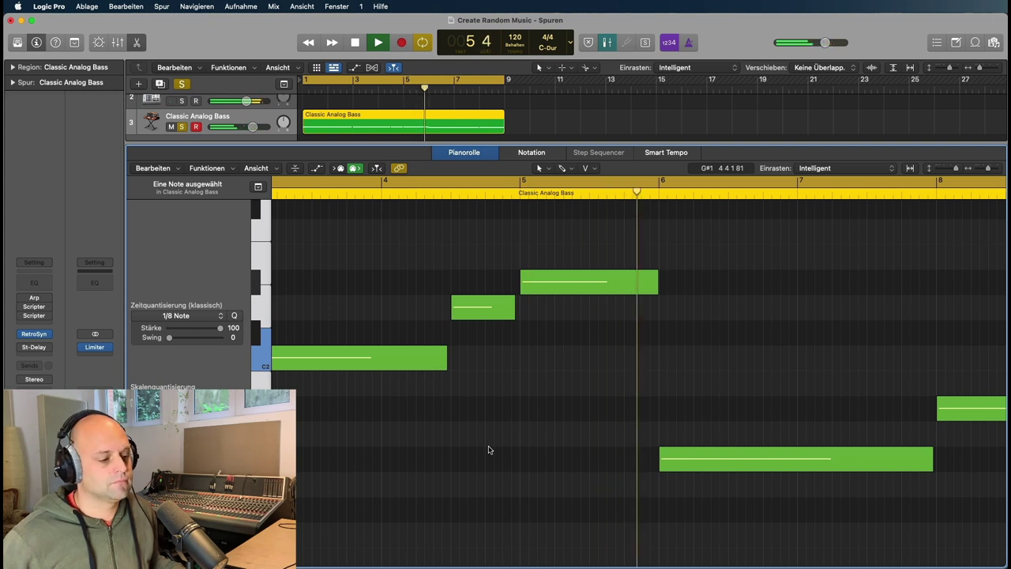
key(space)
key(e)
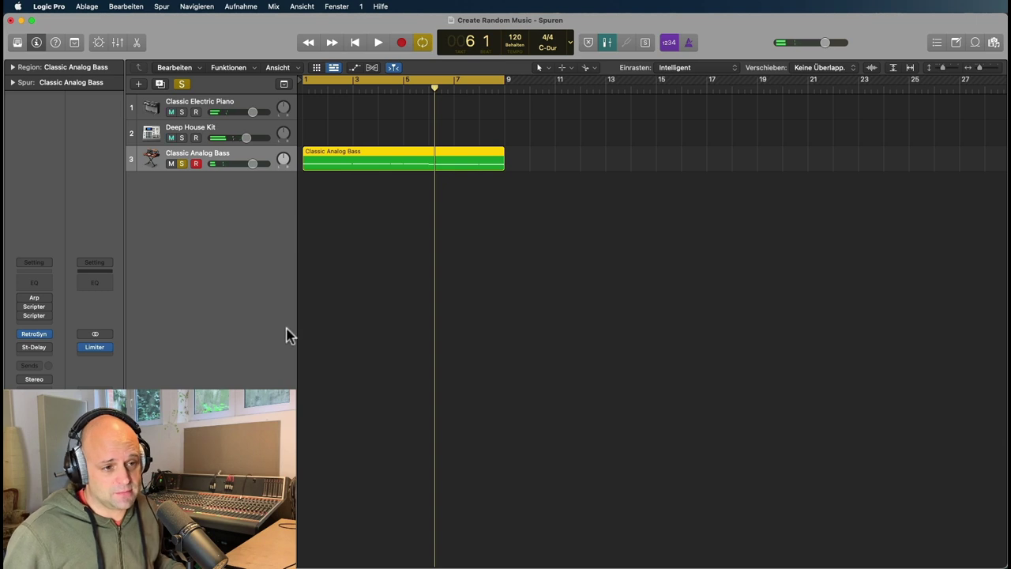
- Enable the Arpeggiator on the Classic Analog Bass, audition its grid pattern and close its window
click(40, 302)
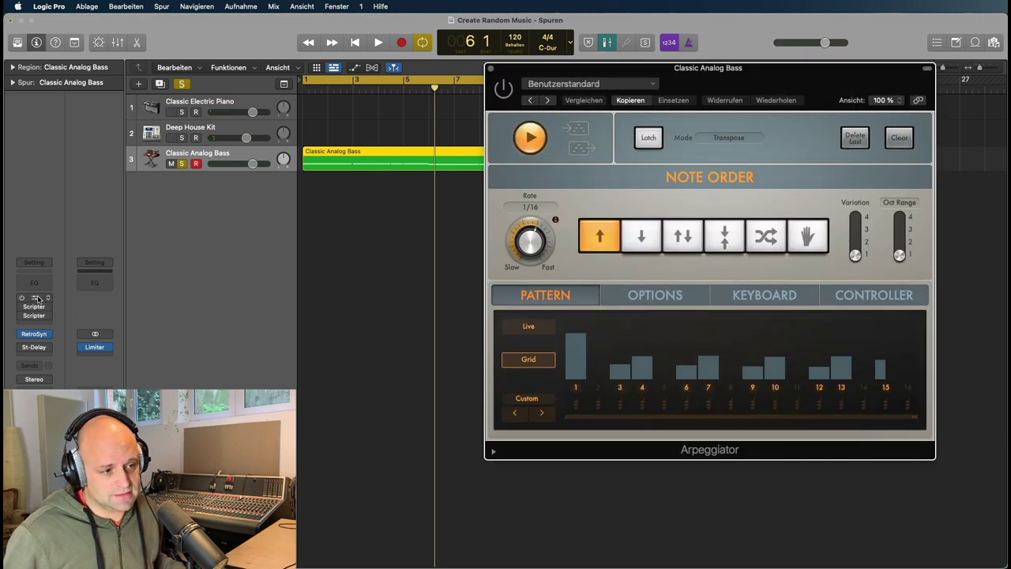
drag(814, 82, 613, 58)
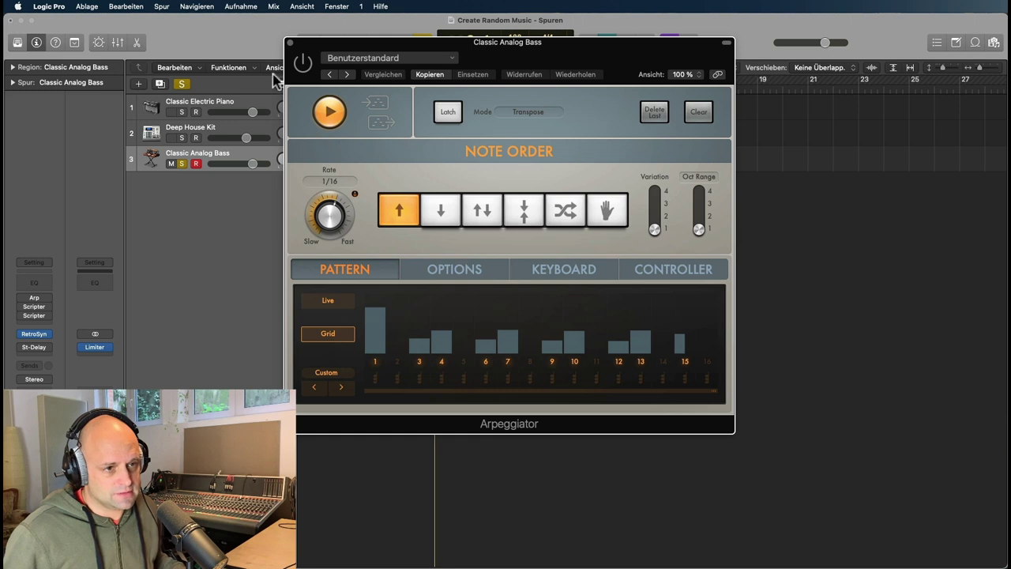
click(302, 63)
key(space)
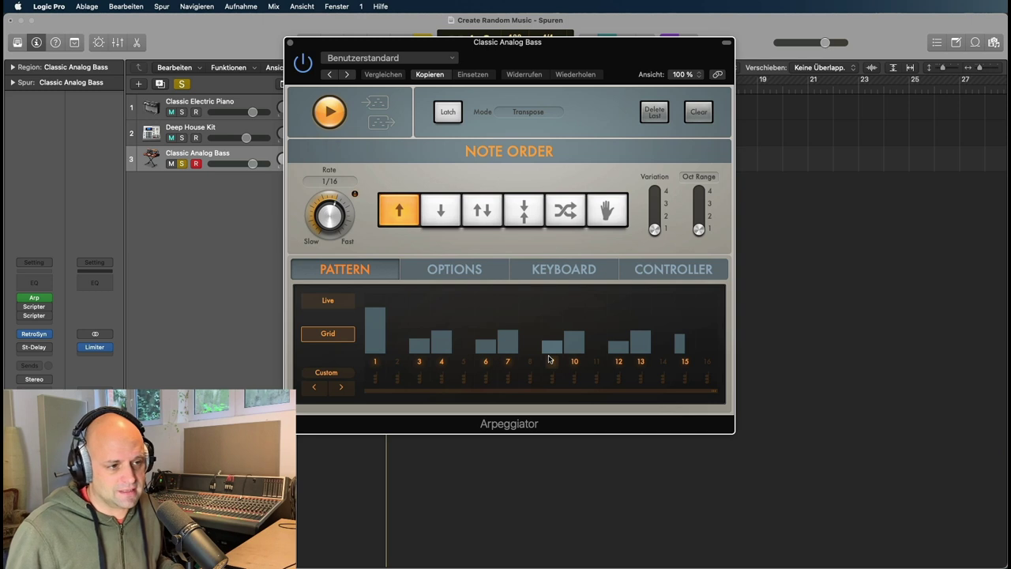
click(290, 43)
- Open the Probability Gate Scripter on the Classic Analog Bass and enable it
click(38, 310)
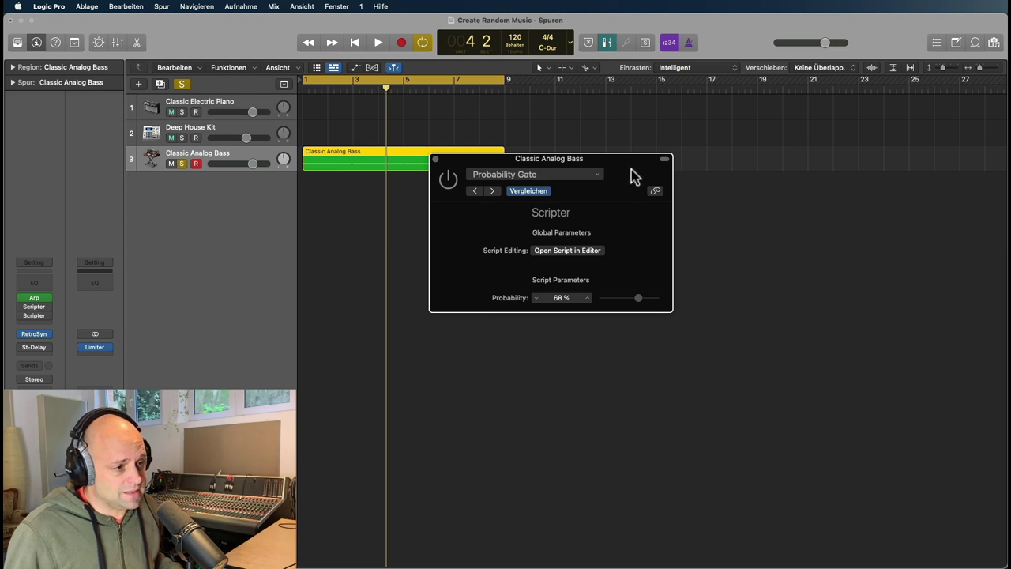
drag(632, 175, 603, 175)
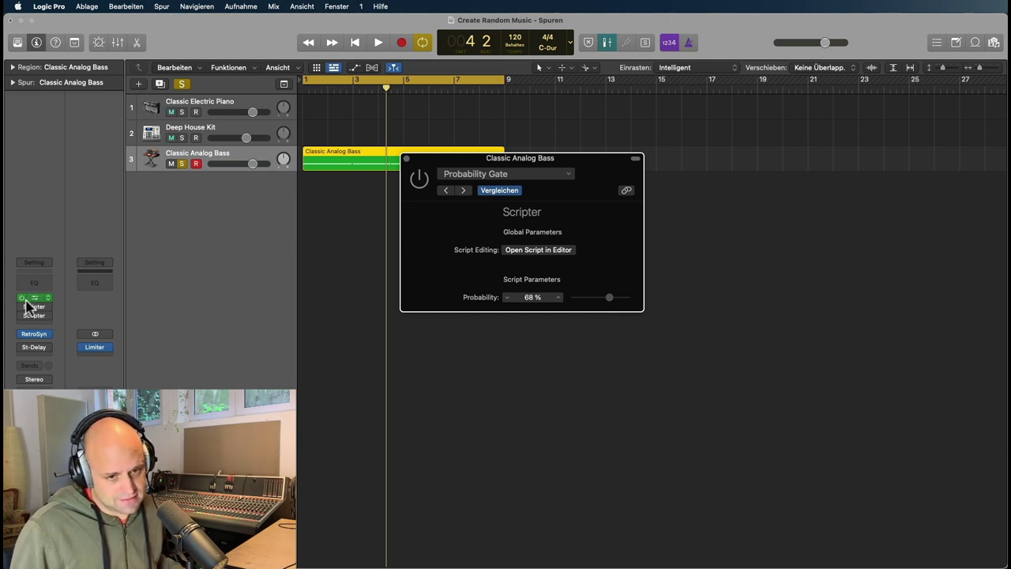
click(420, 180)
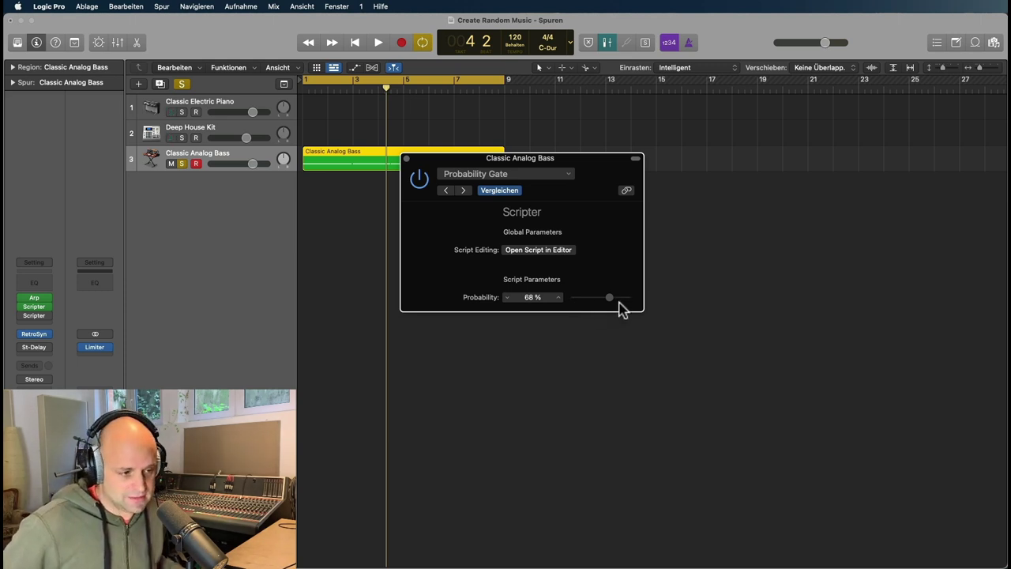
- Audition the bass with the Probability Gate at 13 % and 100 %, set Probability to 70 % and close its window
key(space)
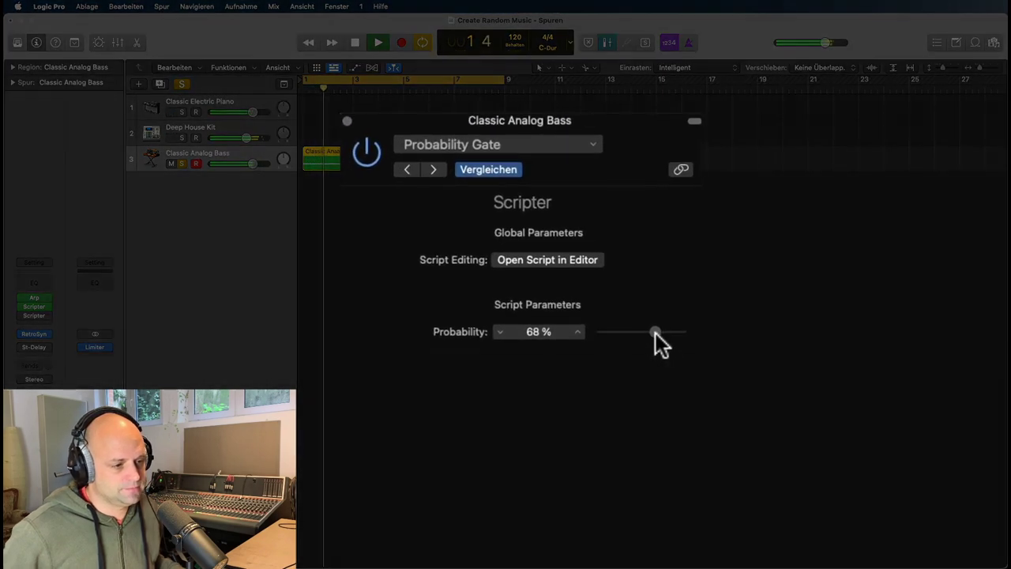
drag(664, 340, 619, 340)
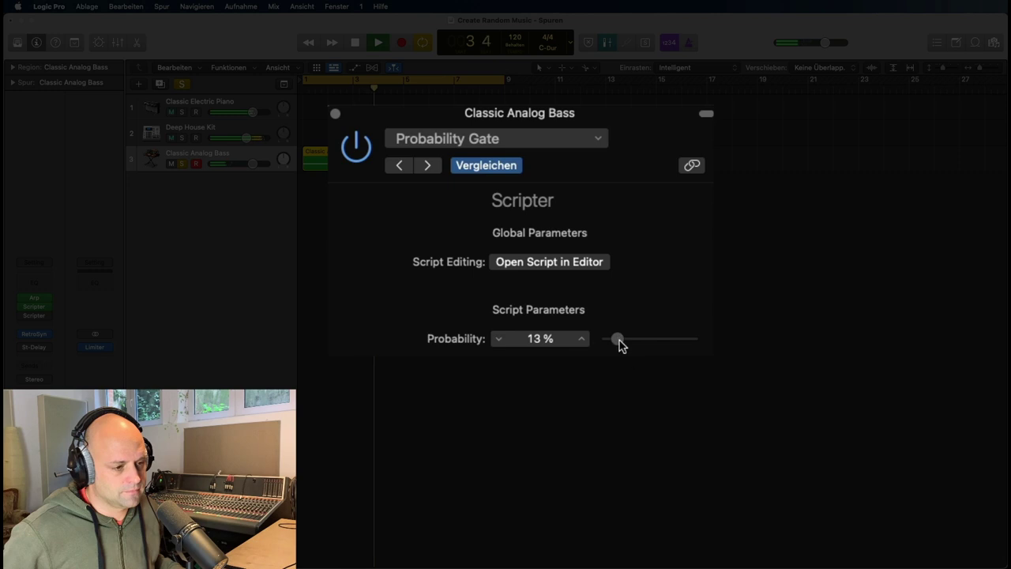
drag(619, 340, 696, 340)
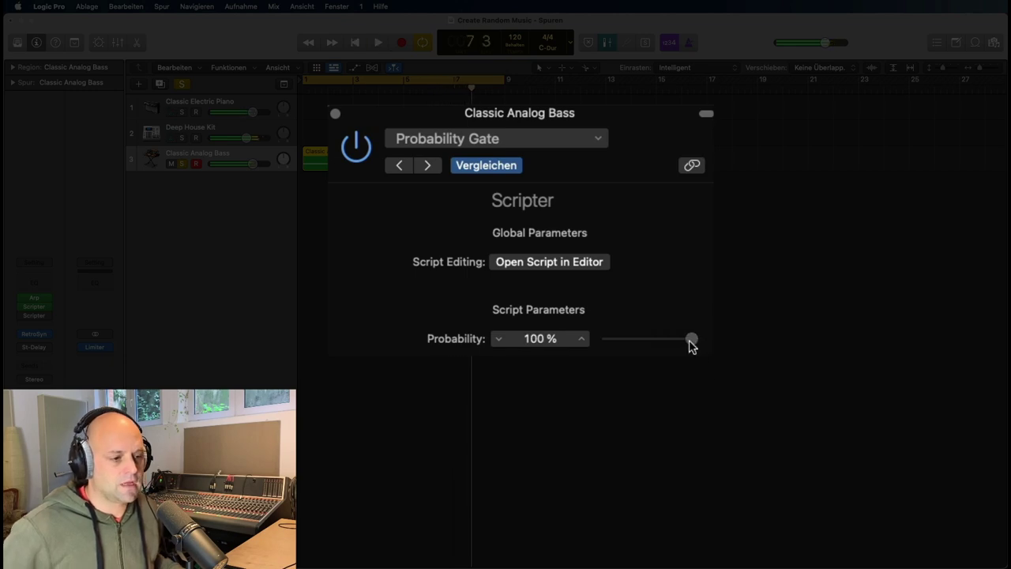
drag(692, 341, 679, 350)
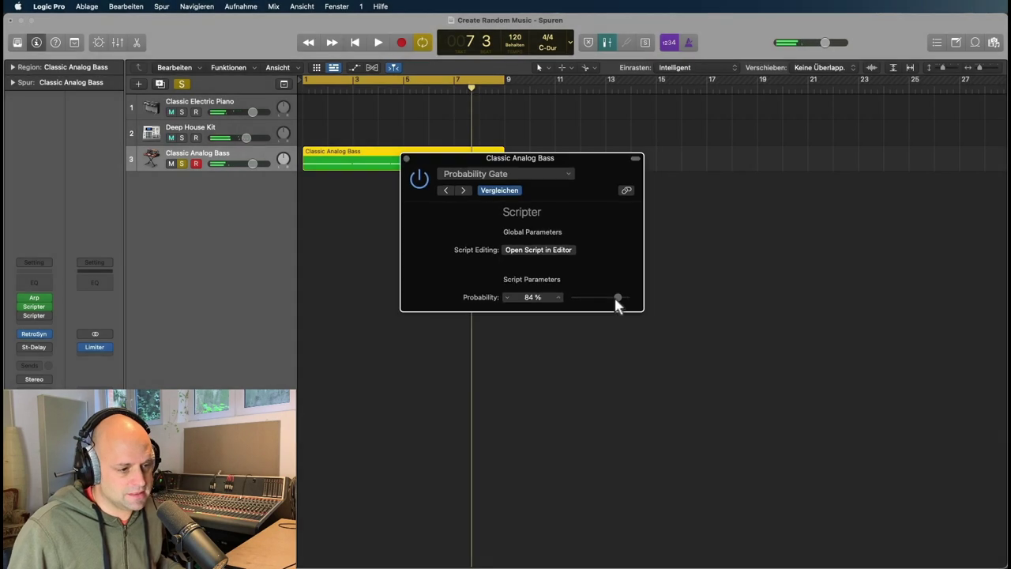
drag(615, 299, 611, 300)
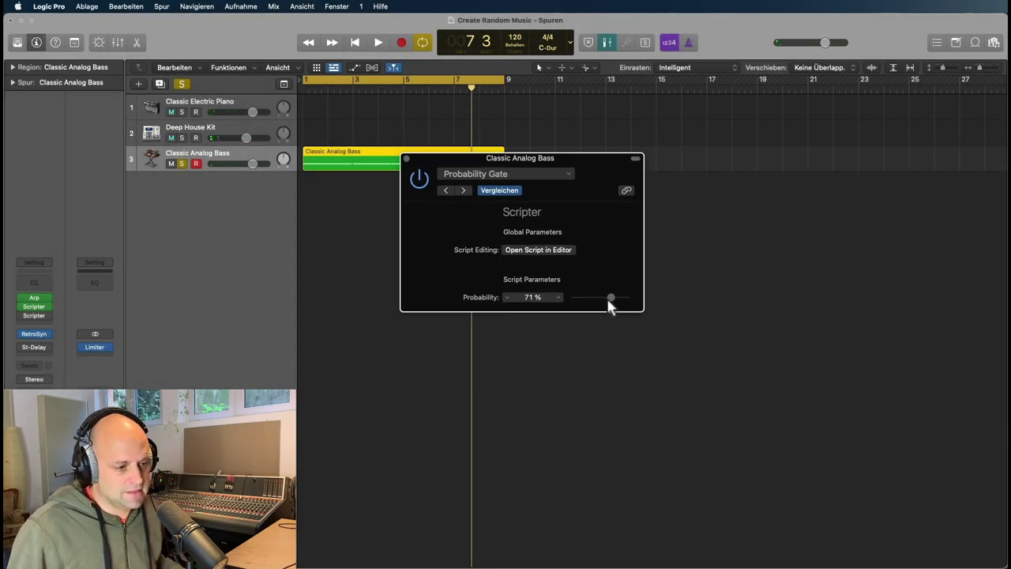
click(406, 160)
- Enable the Random Offset Probability Scripter on the Classic Analog Bass, audition its effect and close its window
click(34, 315)
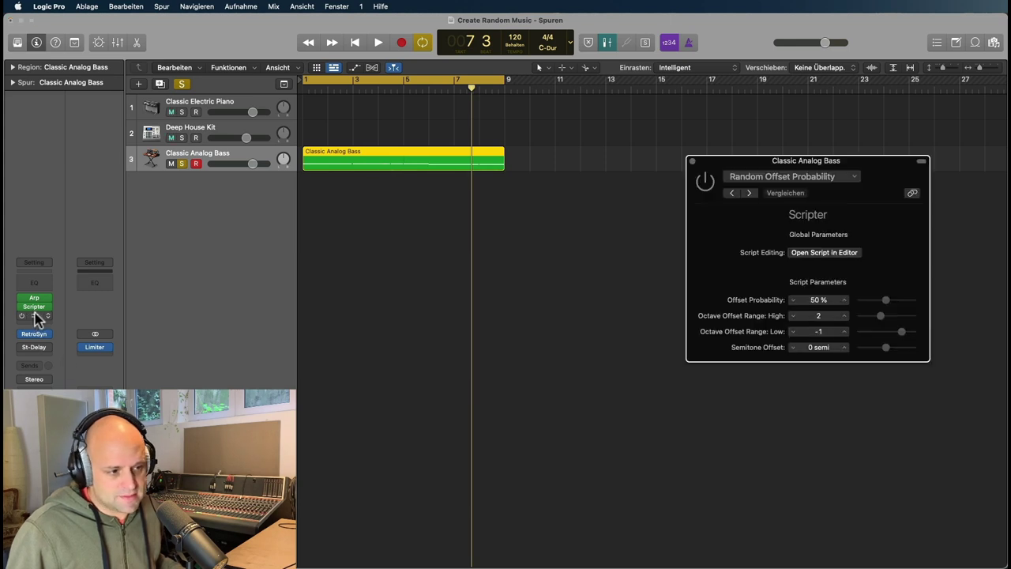
drag(785, 163, 383, 136)
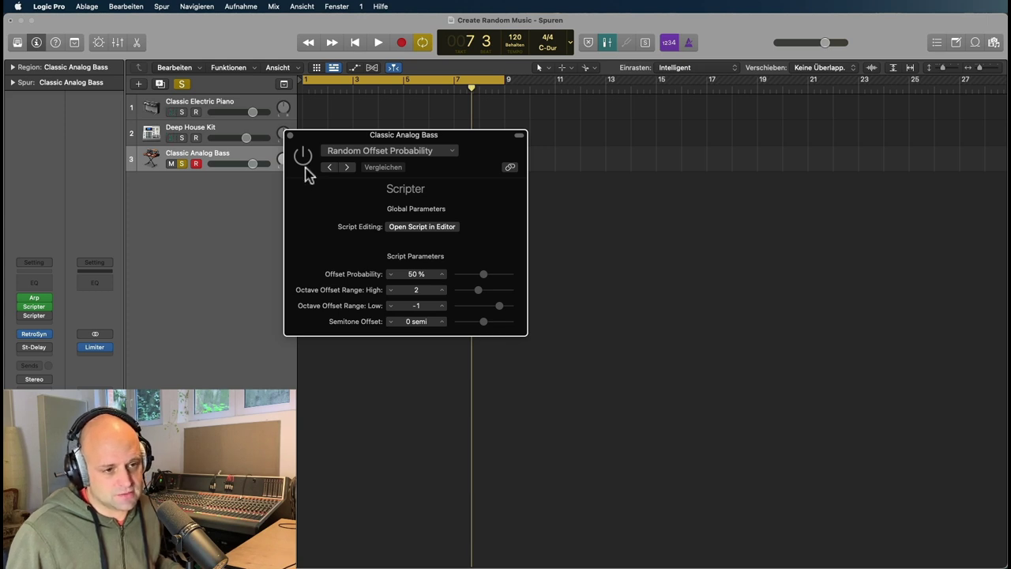
key(space)
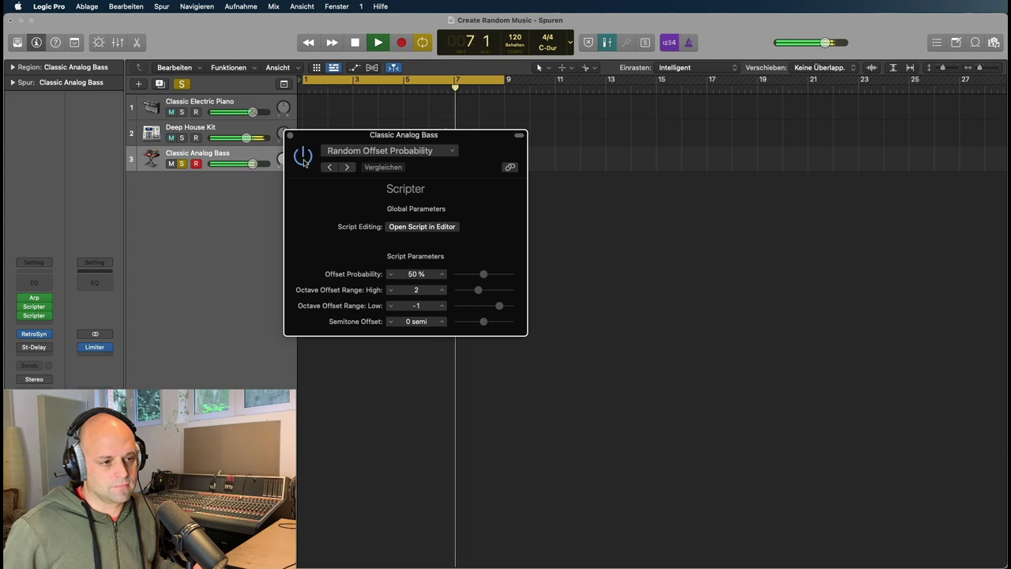
key(space)
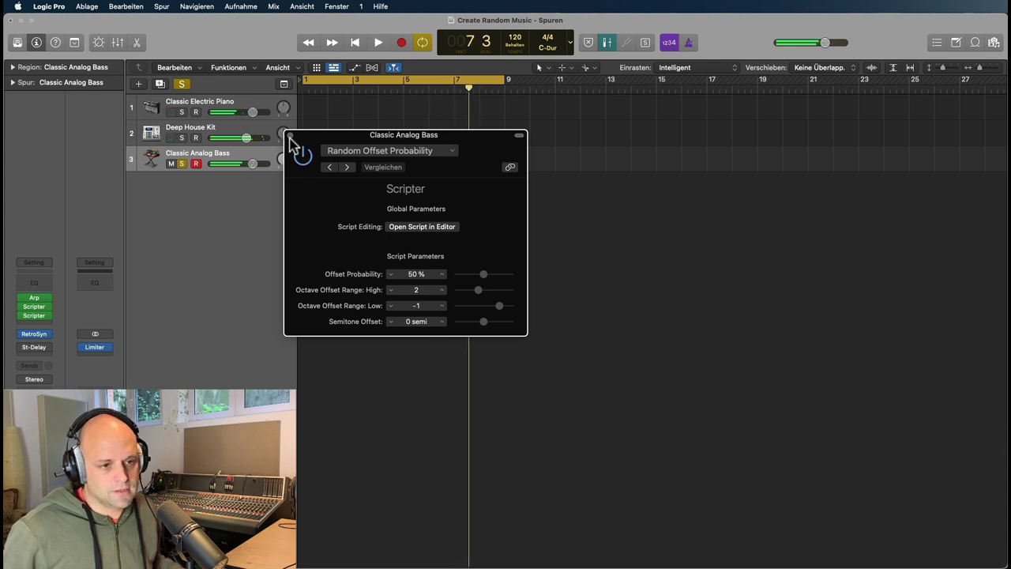
click(289, 135)
- Reopen the bass's Probability Gate, raise its Probability slightly and close the window
click(35, 313)
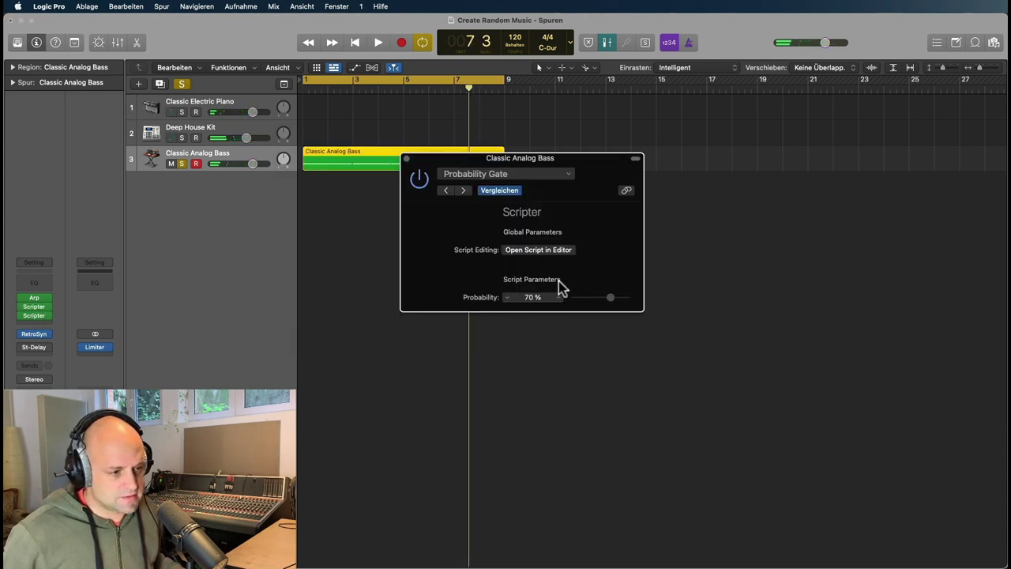
drag(609, 303, 617, 298)
click(407, 158)
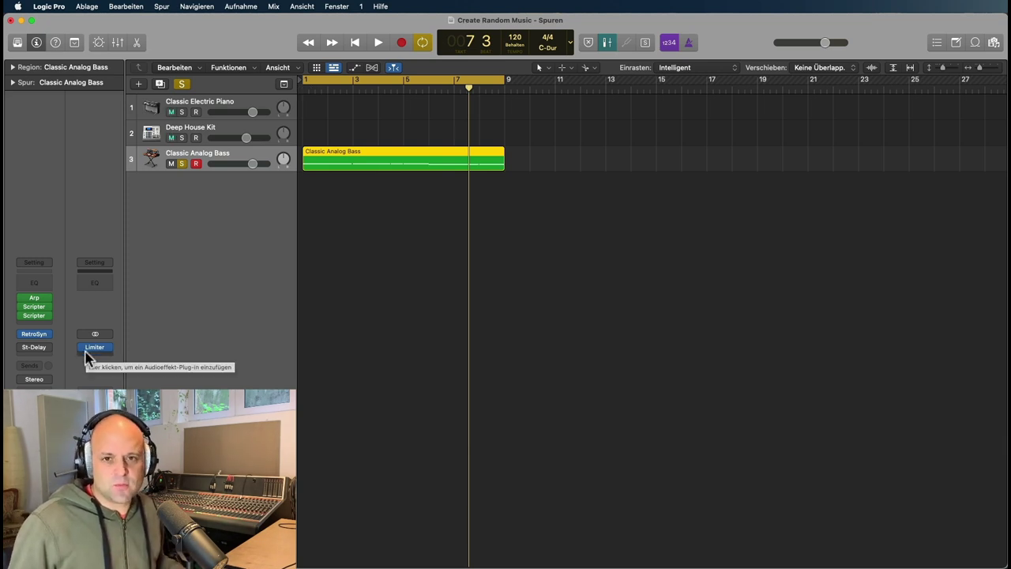
- Enable the Stereo Delay on the Classic Analog Bass and audition the region with it from bar 1
click(35, 348)
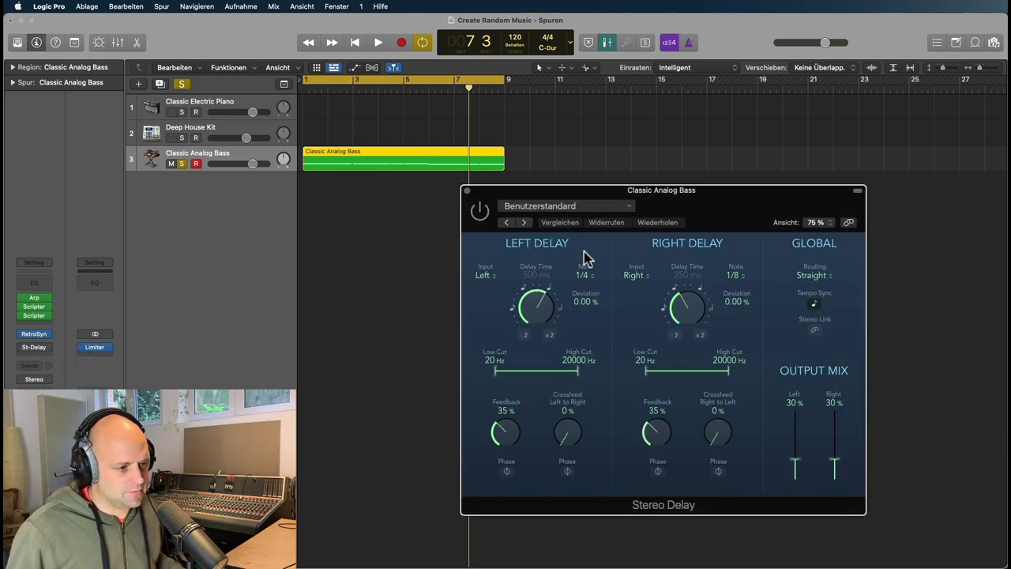
drag(708, 199, 568, 127)
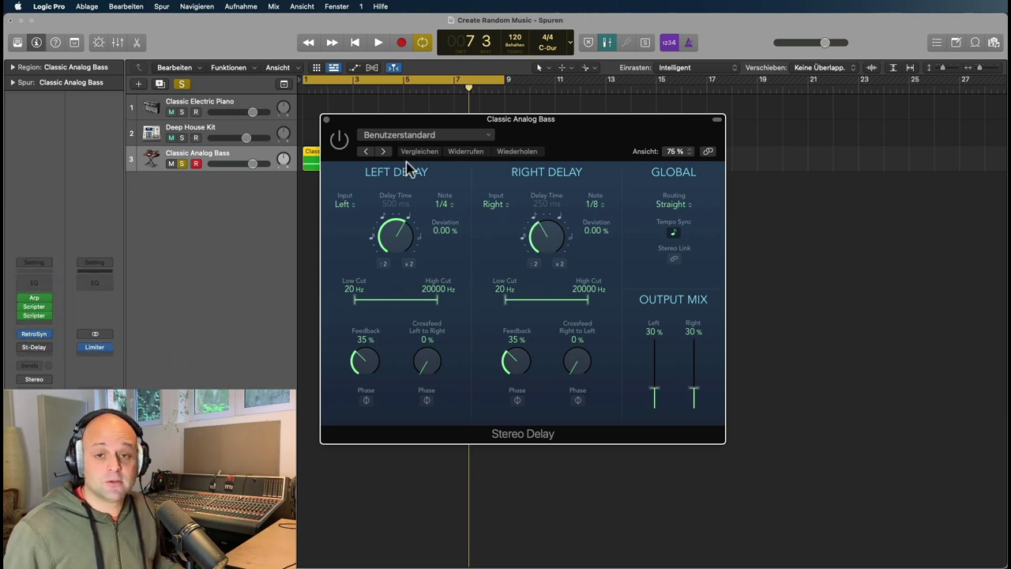
key(Return)
key(space)
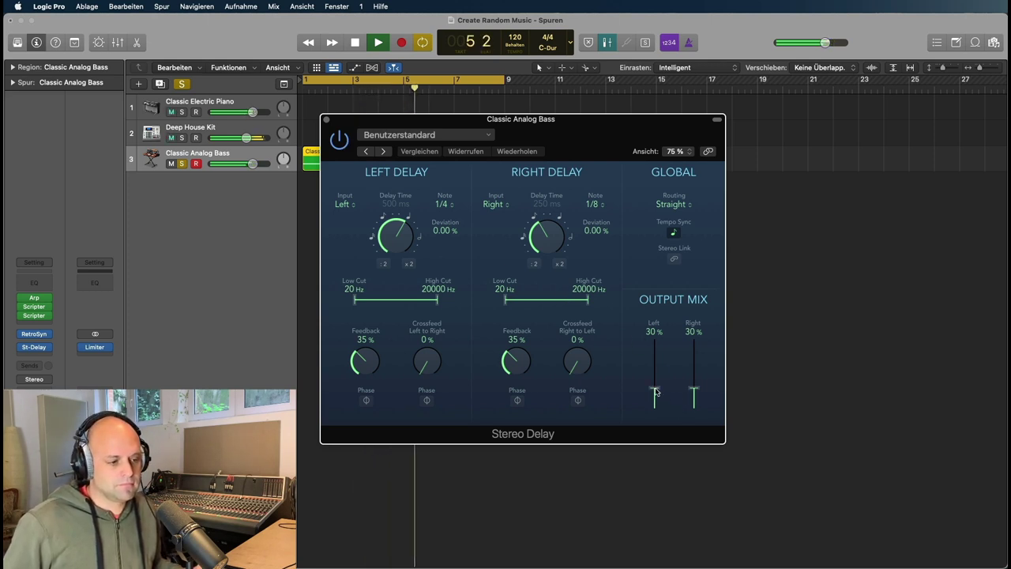
key(space)
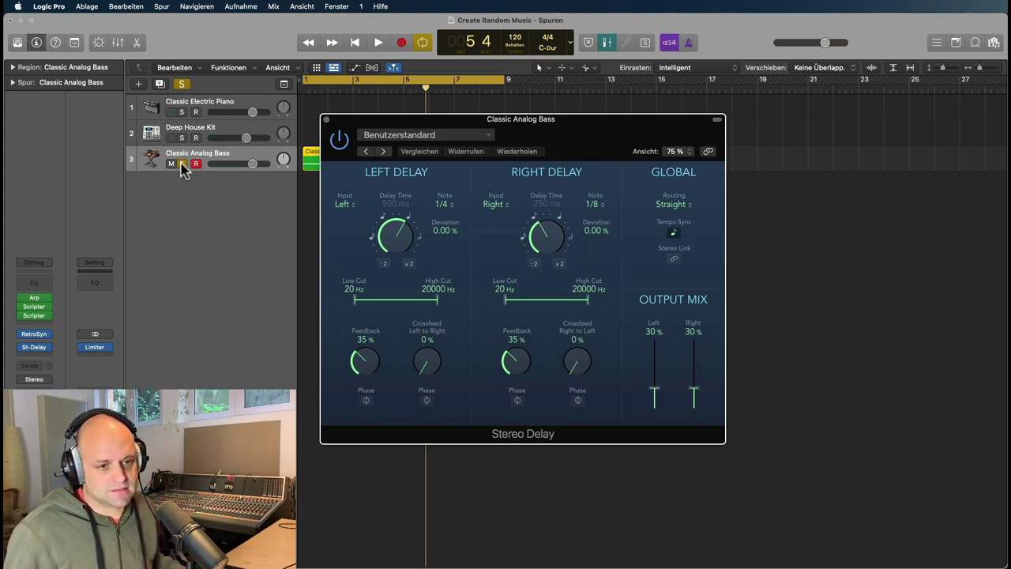
- Unsolo the Classic Analog Bass, close the Stereo Delay while auditioning all three tracks, and turn off the cycle range before stopping playback
click(182, 163)
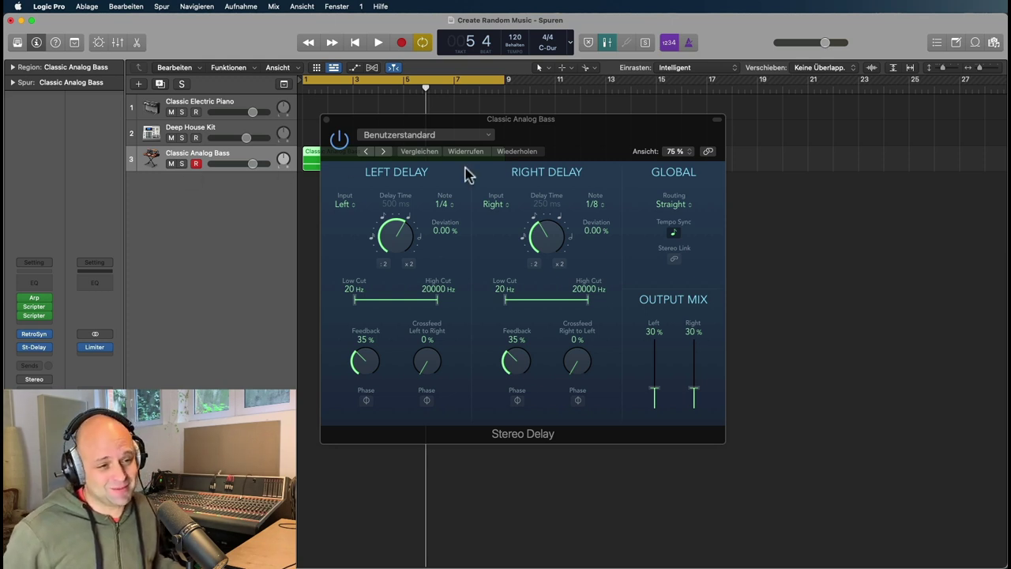
key(space)
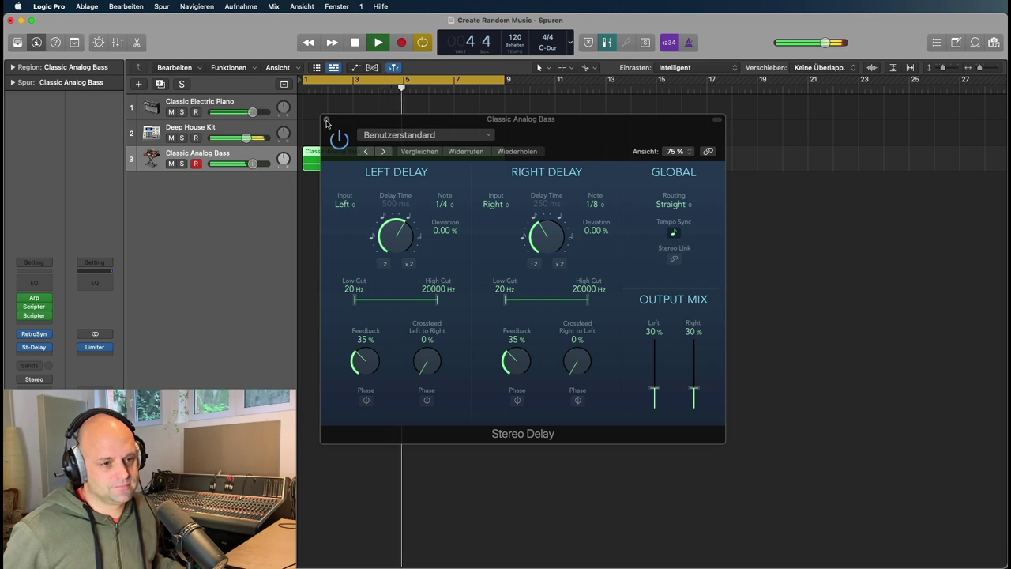
click(327, 121)
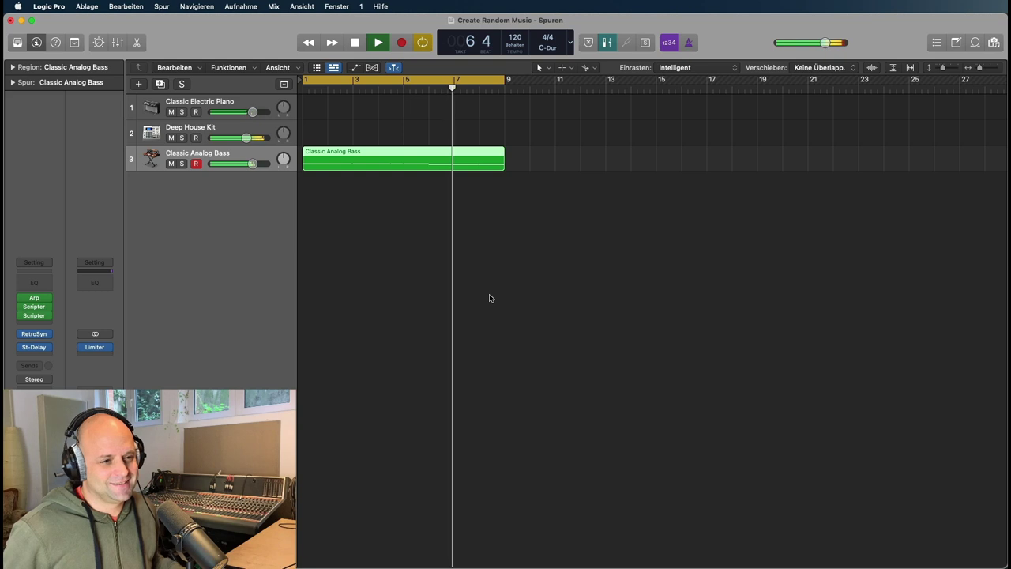
click(400, 82)
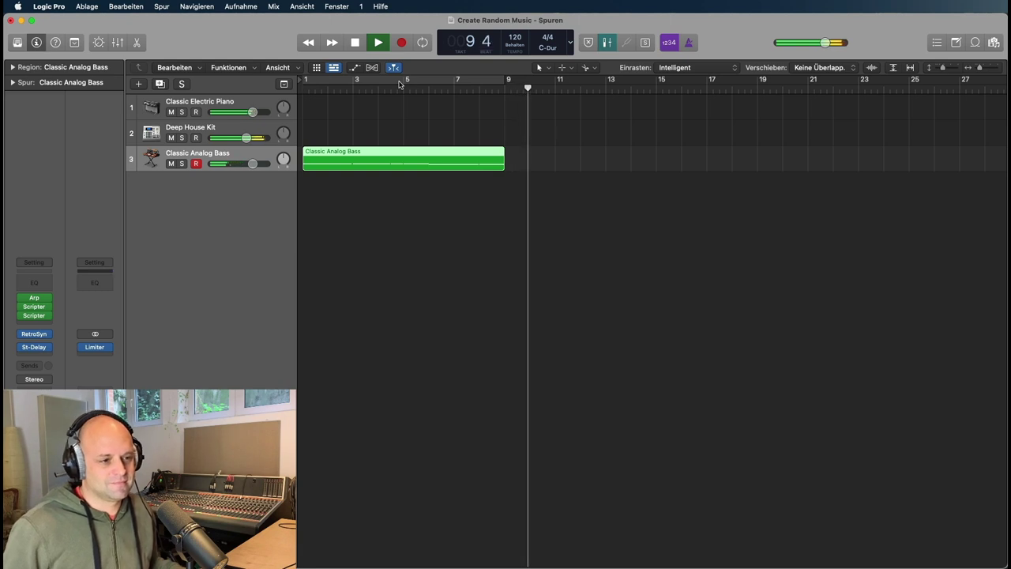
key(space)
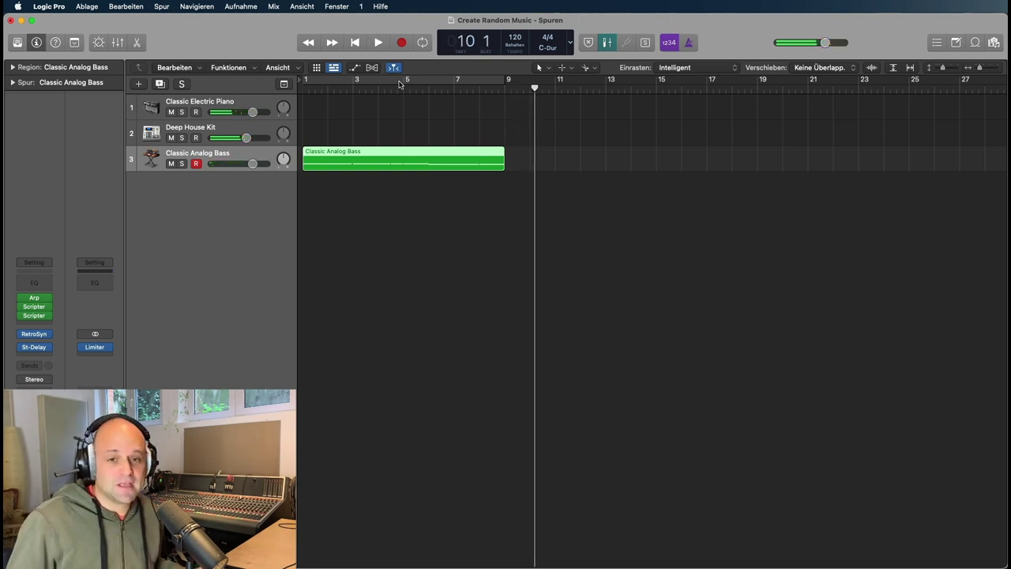